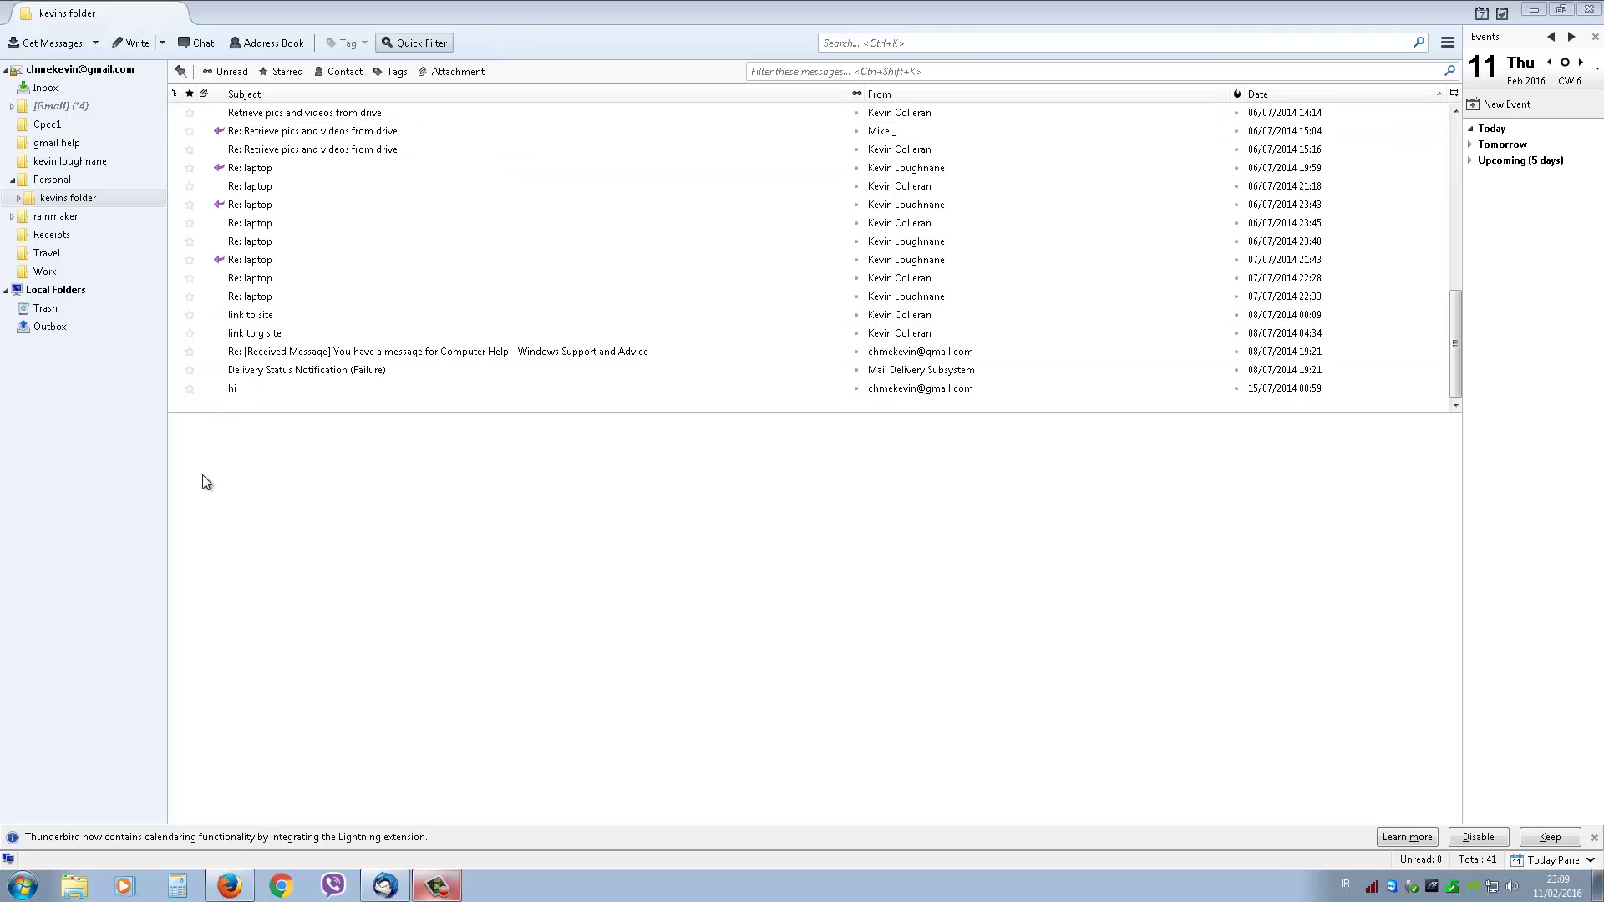
# Step: Minimize Thunderbird to the desktop and restore its window from the taskbar
pyautogui.click(1534, 9)
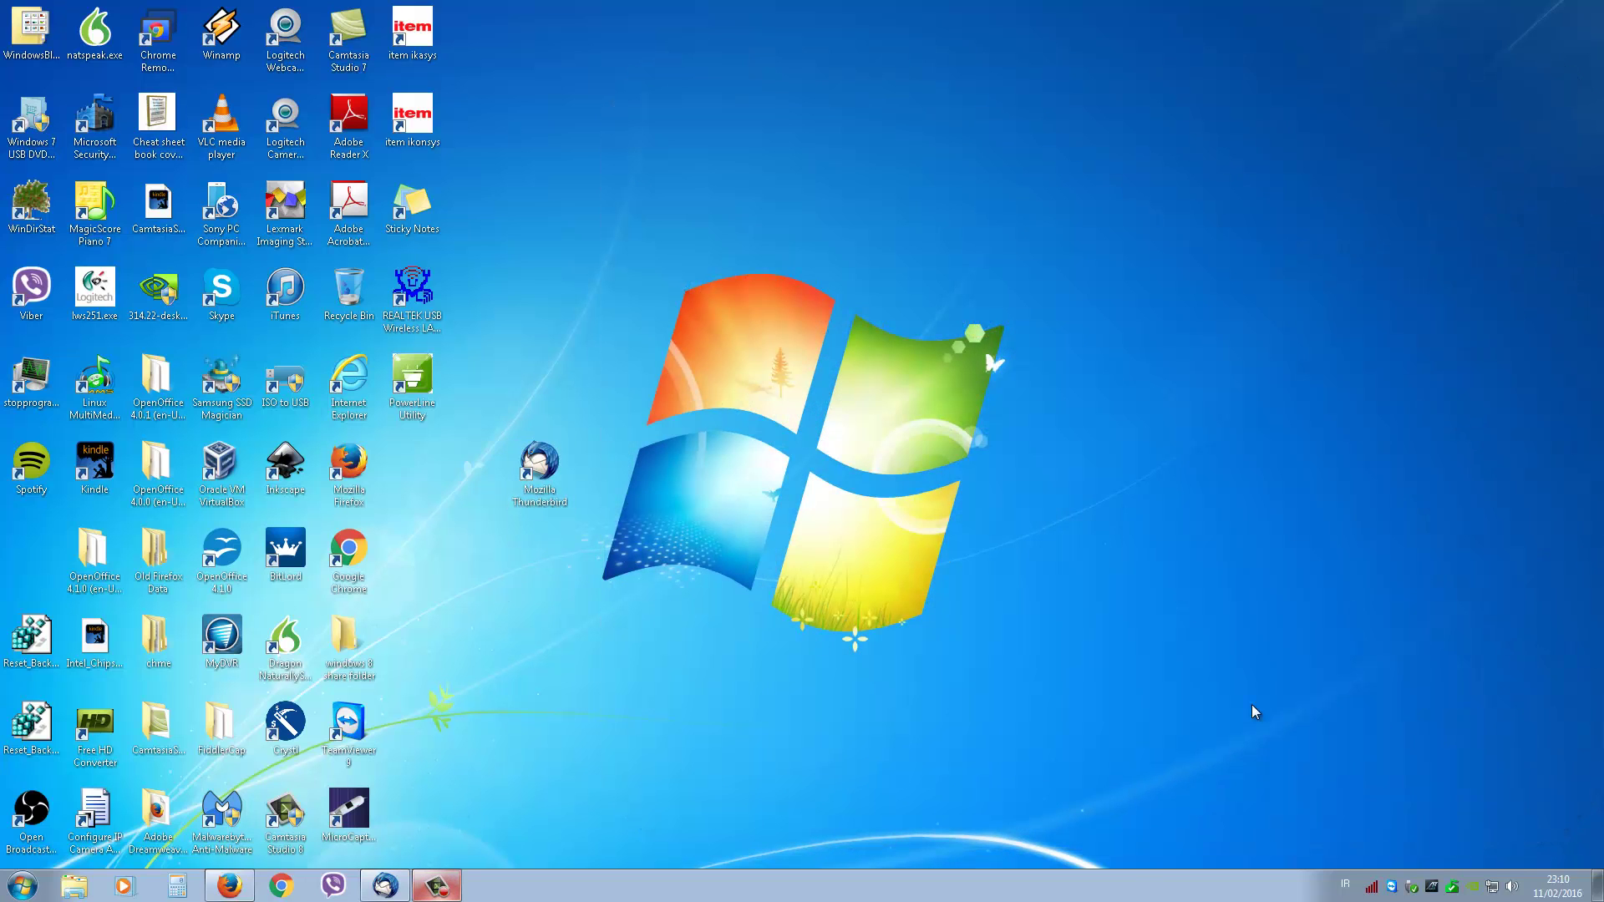
pyautogui.click(401, 884)
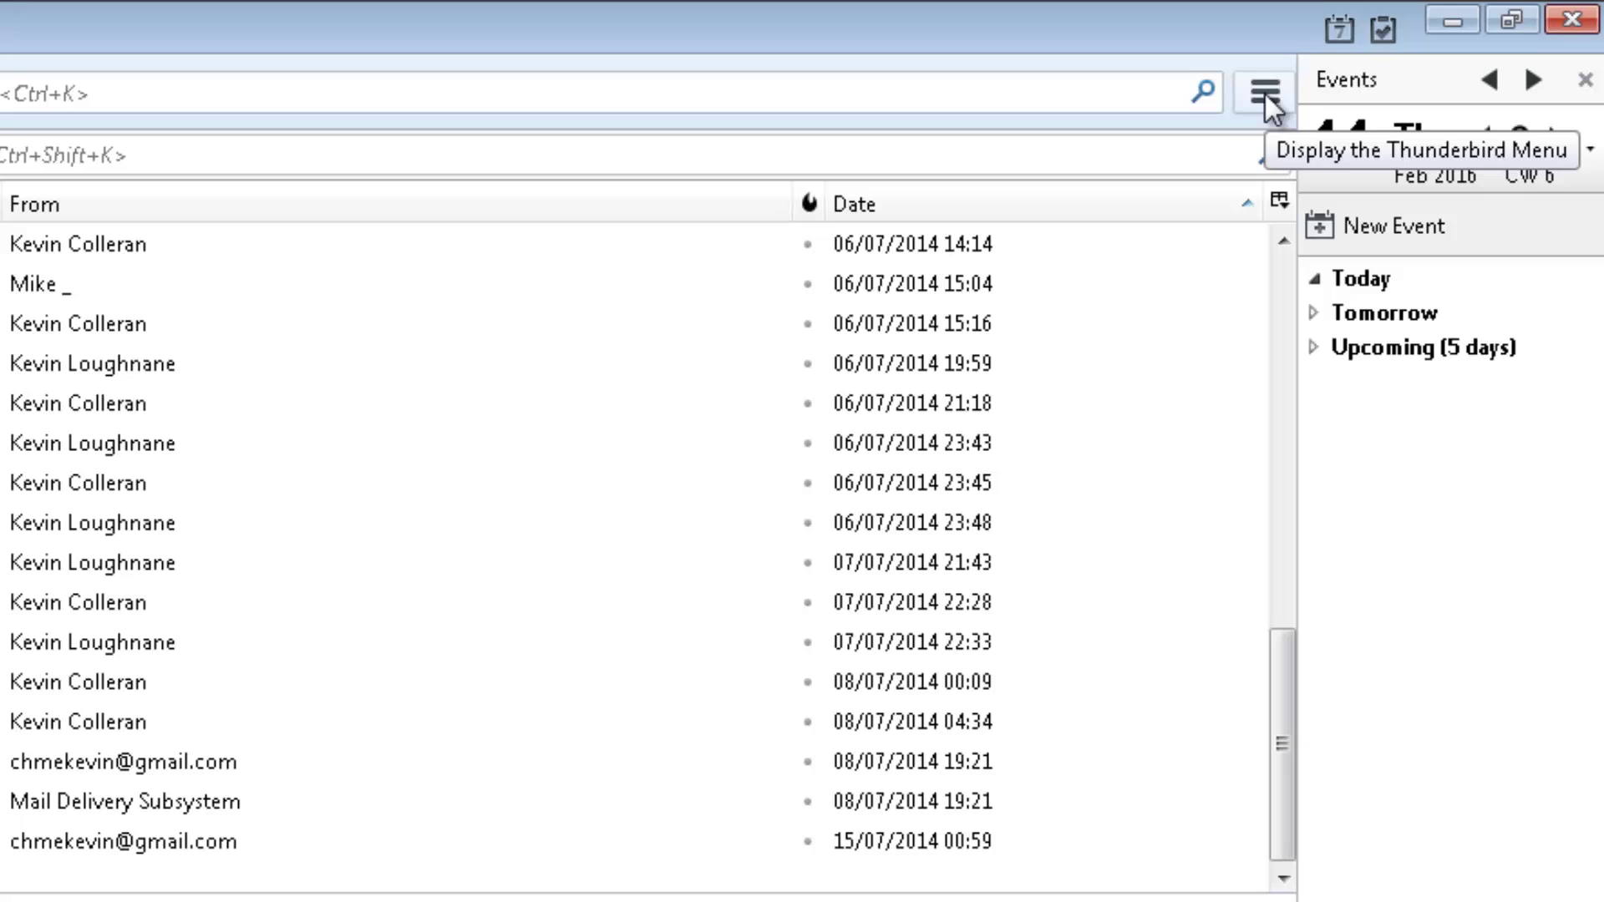
# Step: Open Help > Troubleshooting Information from Thunderbird's main menu
pyautogui.click(1265, 92)
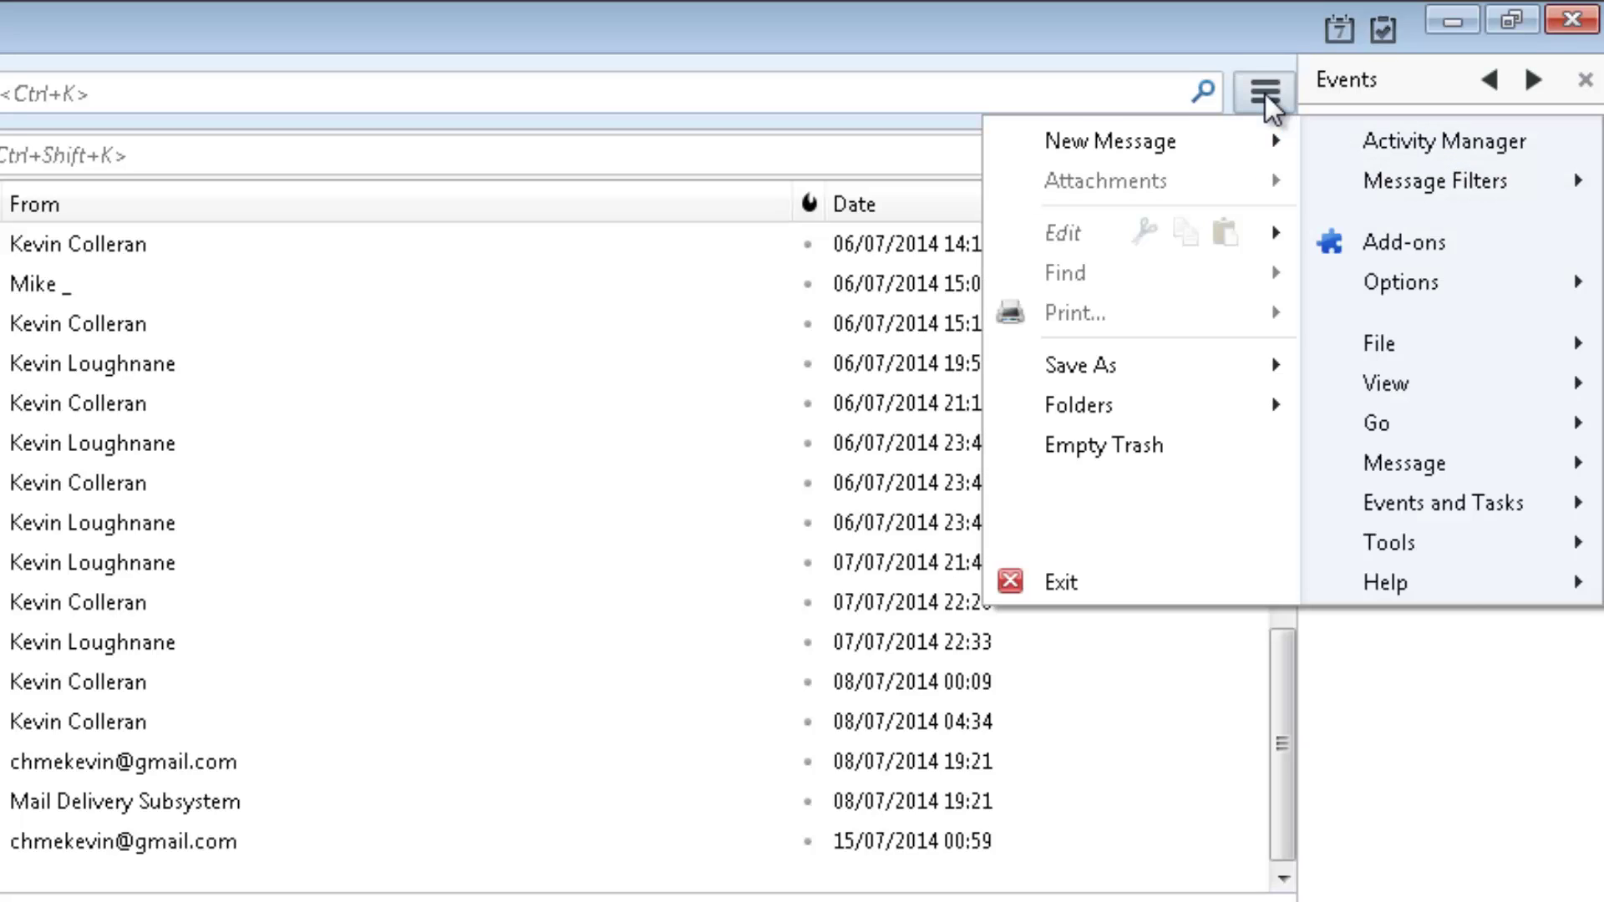
pyautogui.click(1405, 579)
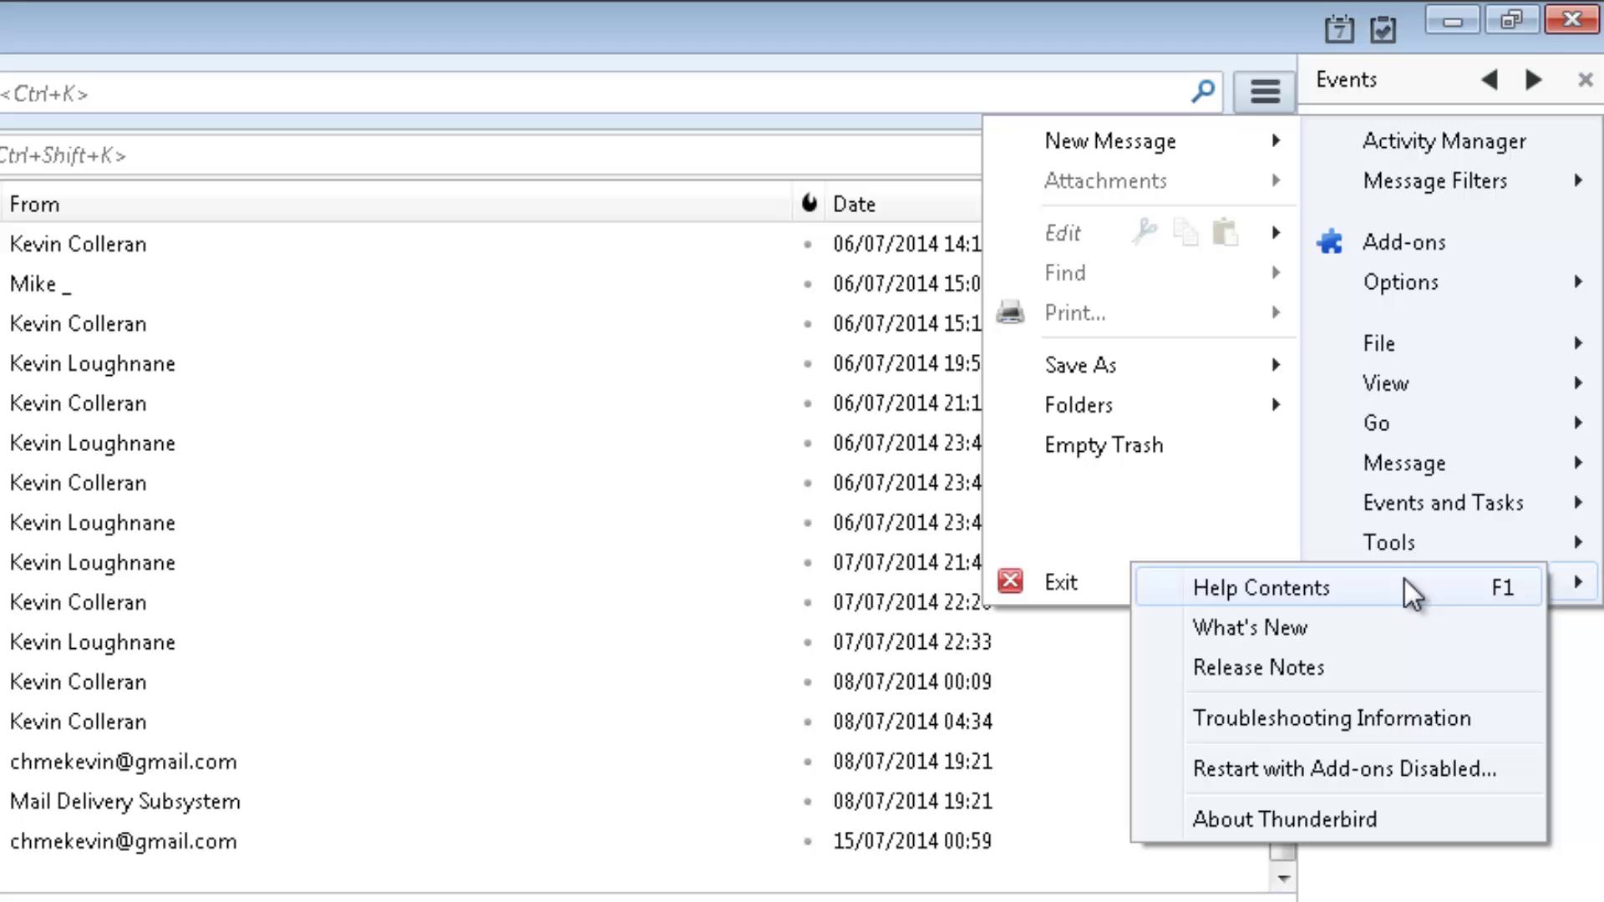
pyautogui.click(1316, 720)
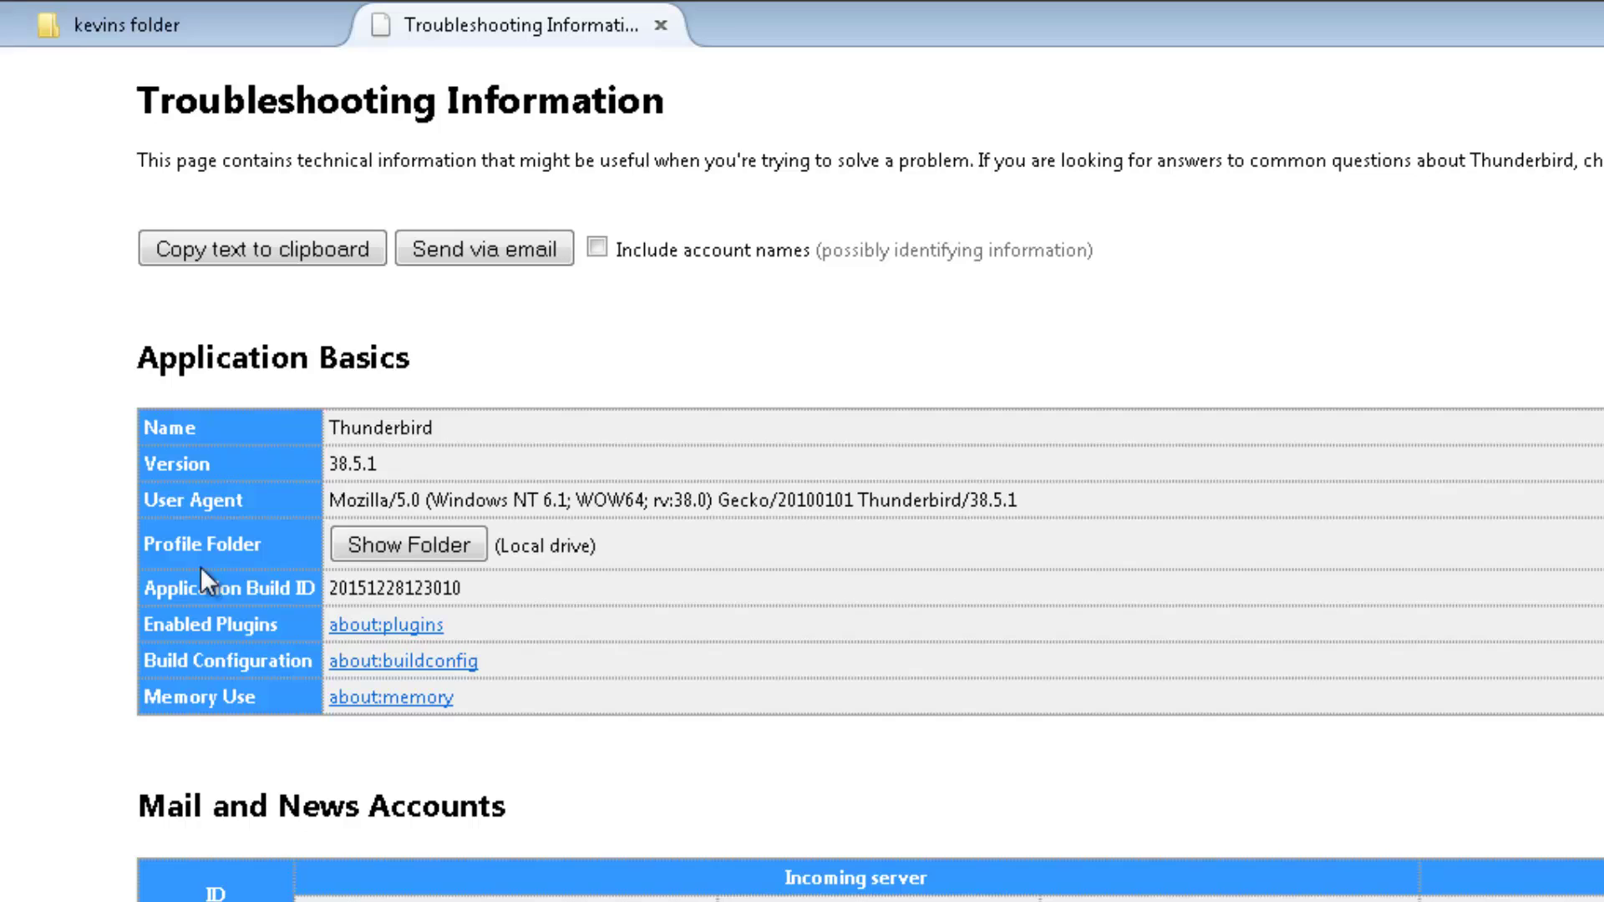
# Step: Show the current profile folder in Explorer and go up to the Profiles directory
pyautogui.click(433, 548)
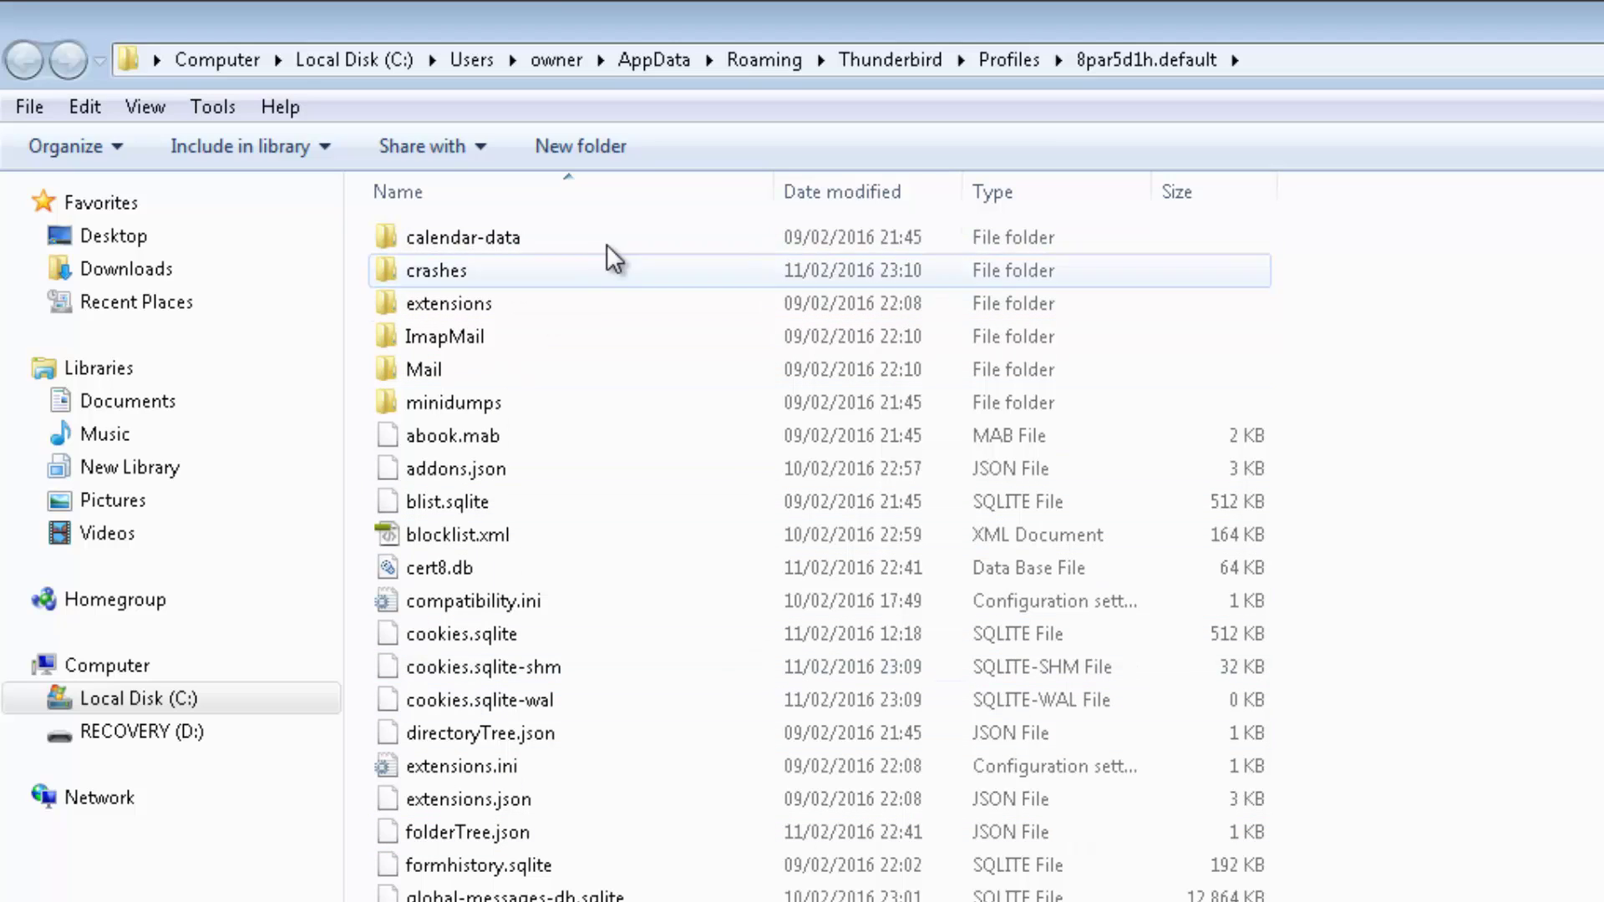
pyautogui.click(1000, 63)
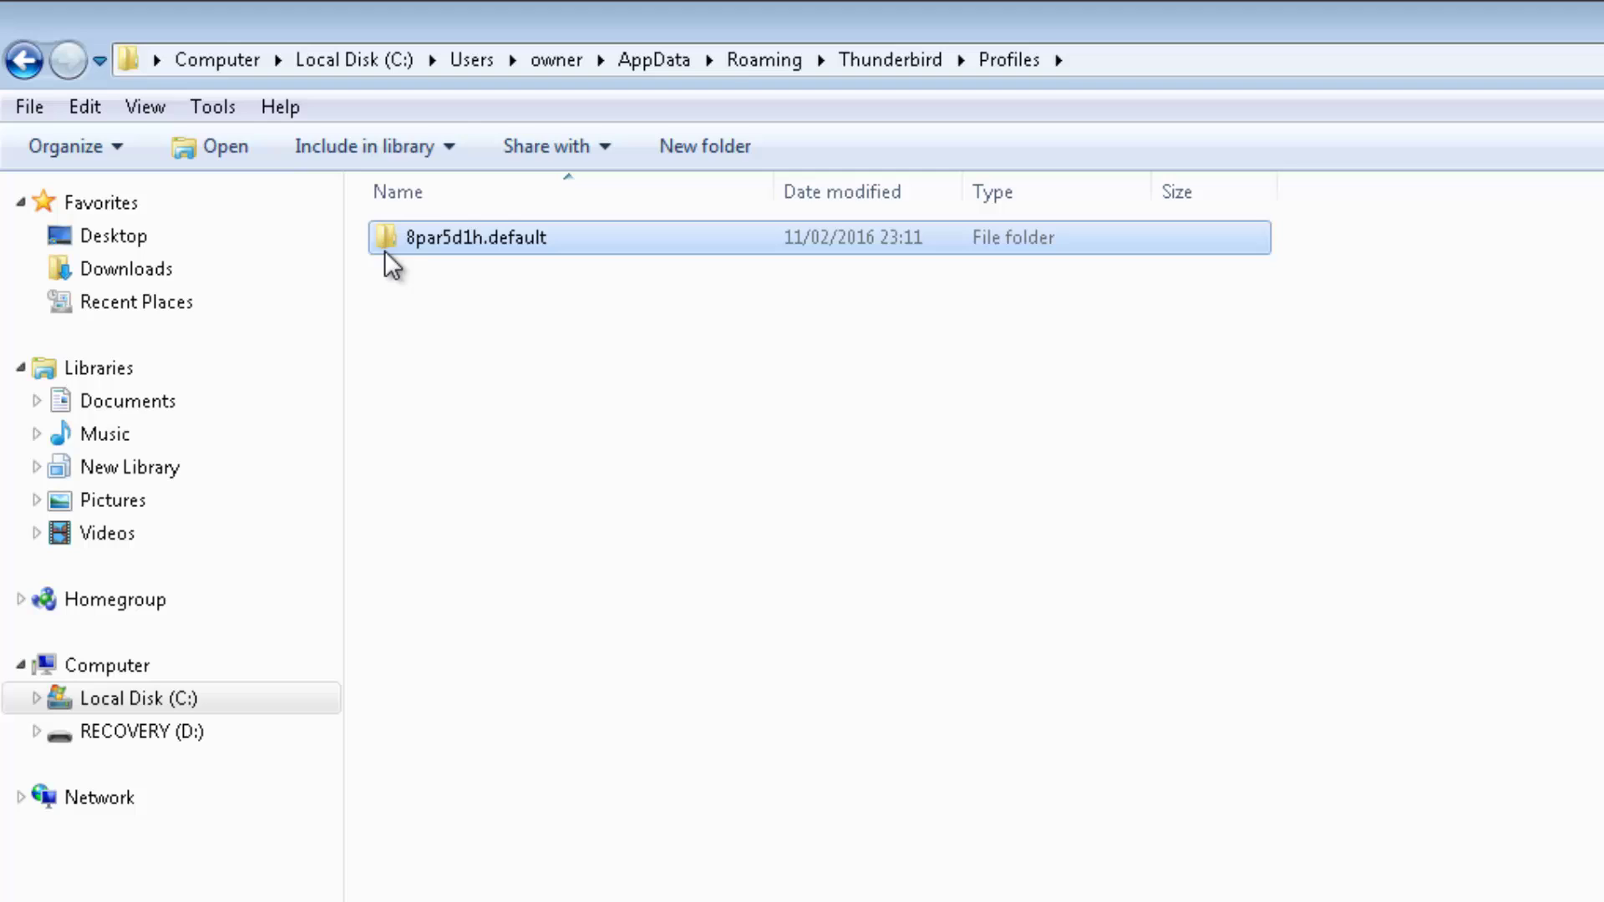
# Step: Copy the 8par5d1h.default profile folder and browse to the RECOVERY (D:) drive
pyautogui.rightClick(426, 167)
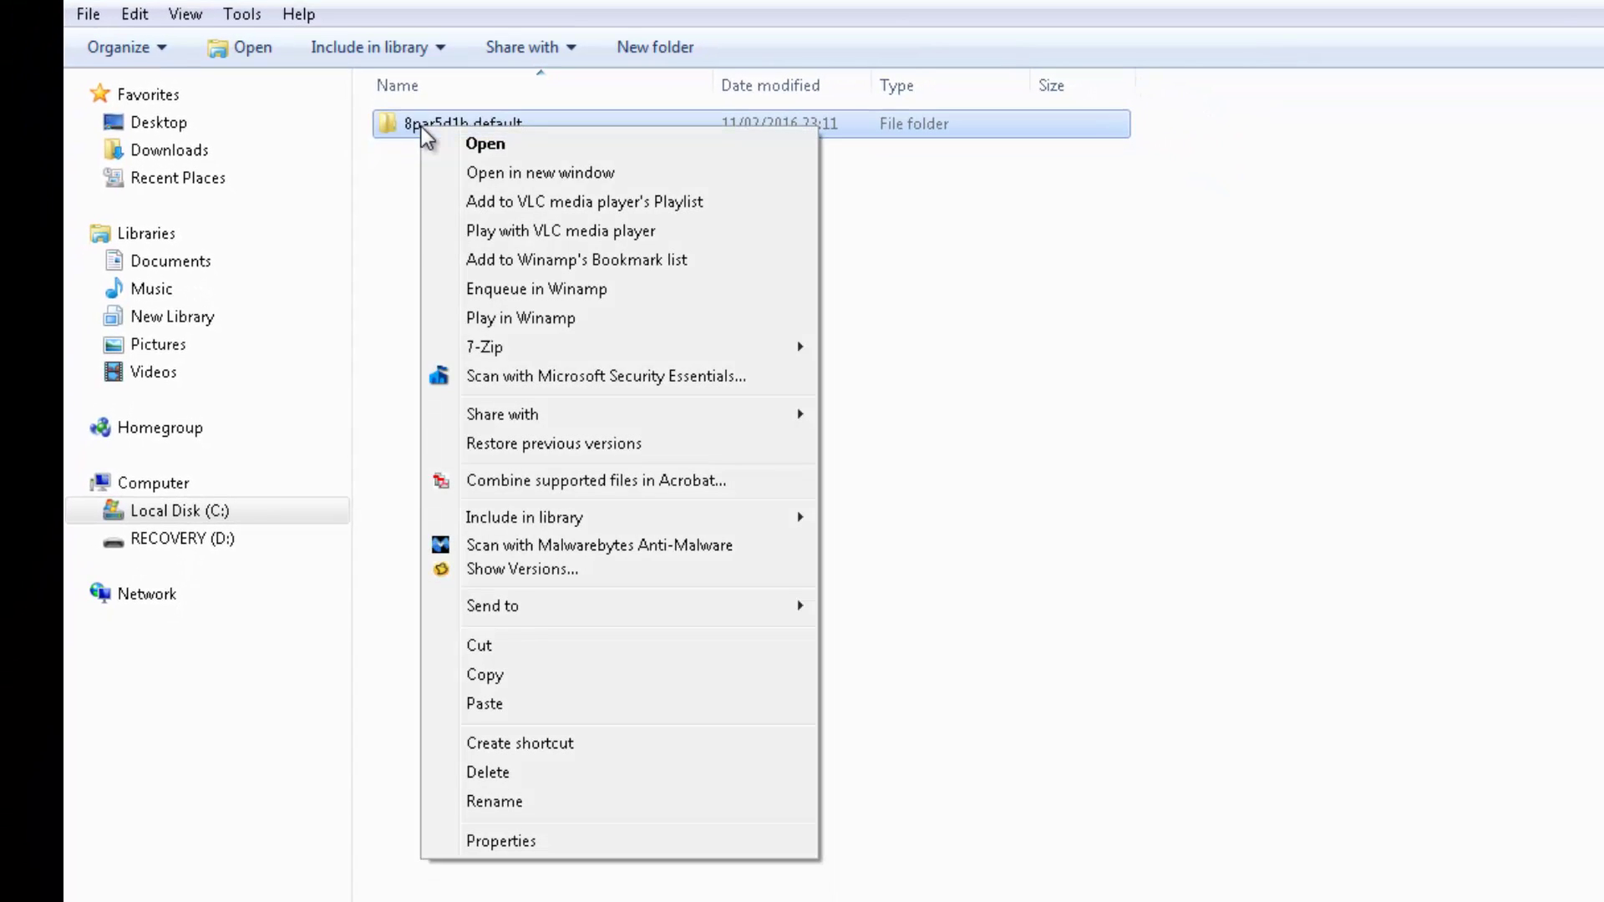
pyautogui.click(492, 675)
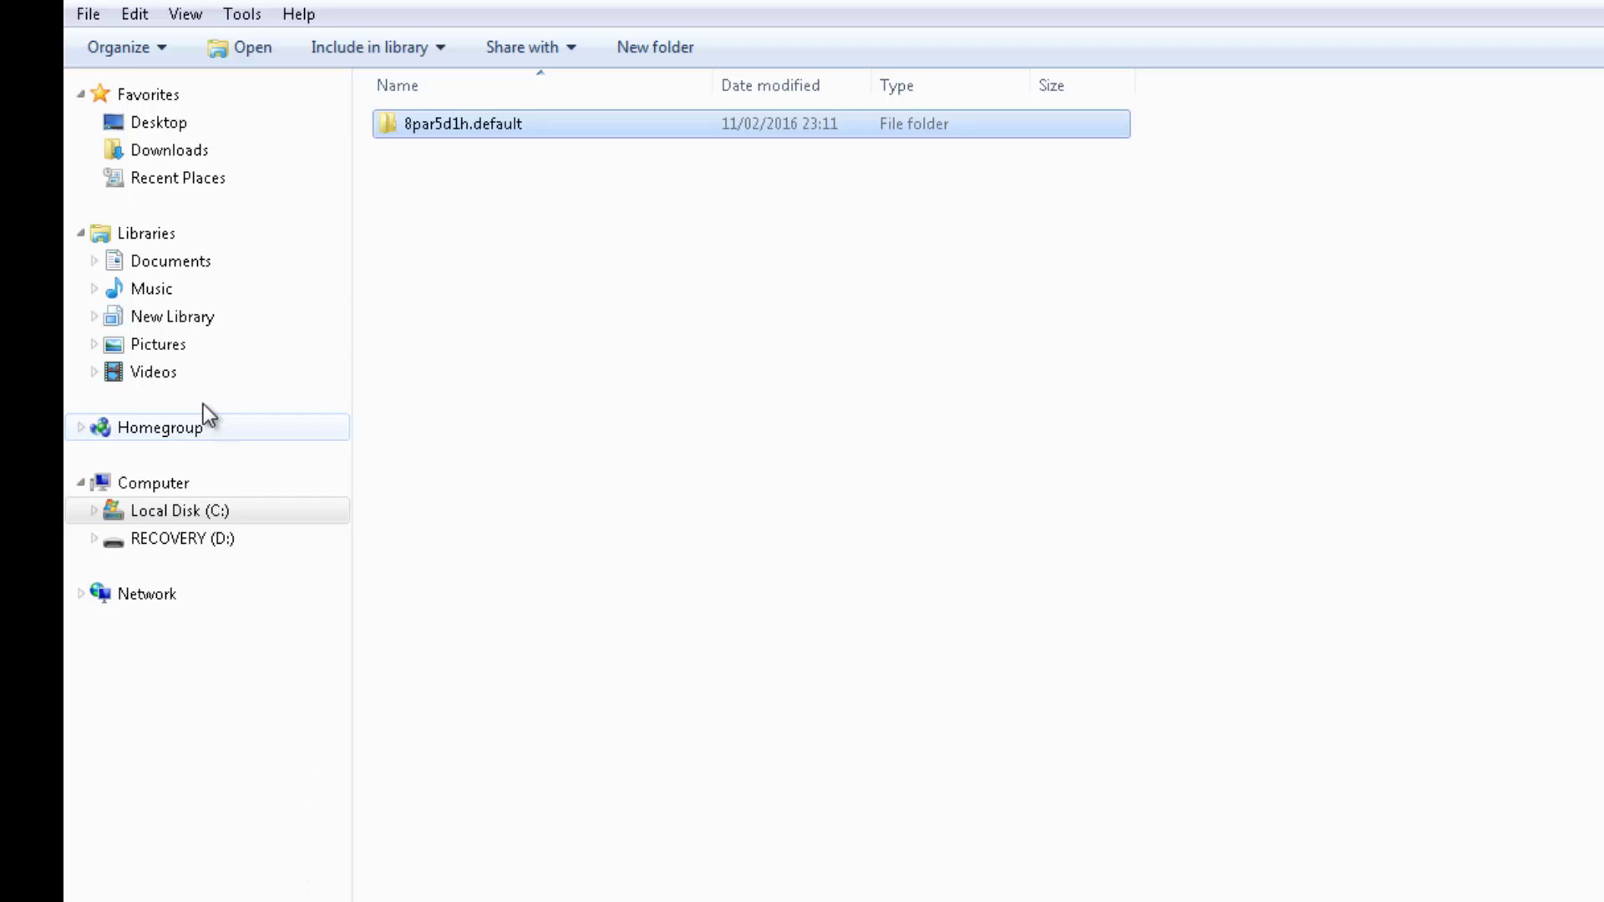
pyautogui.click(172, 543)
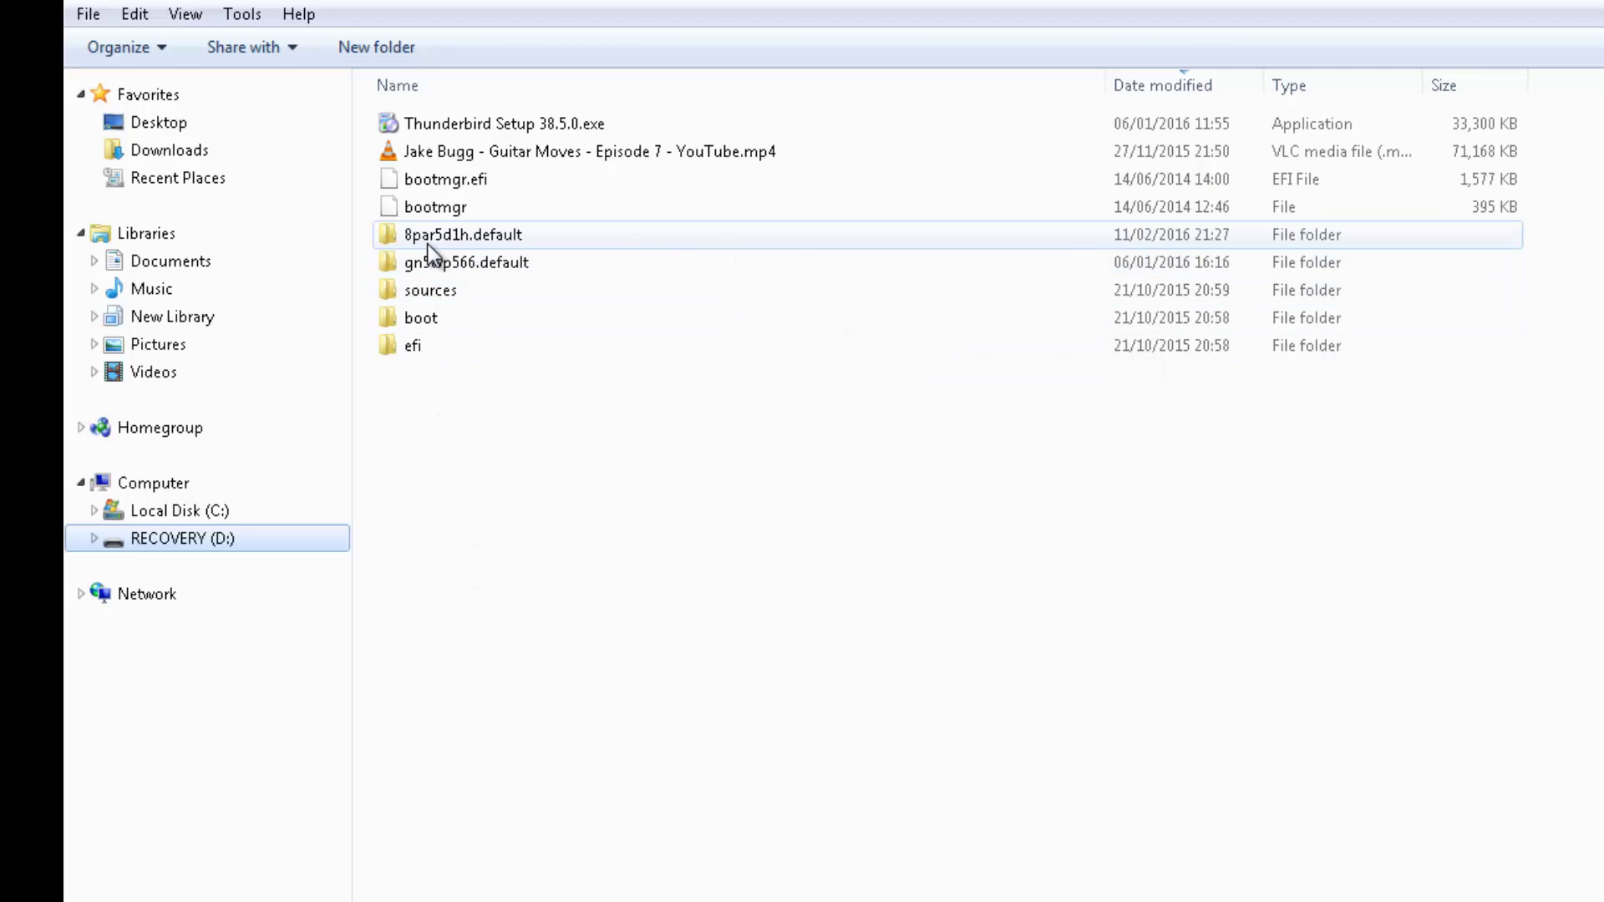
pyautogui.click(511, 239)
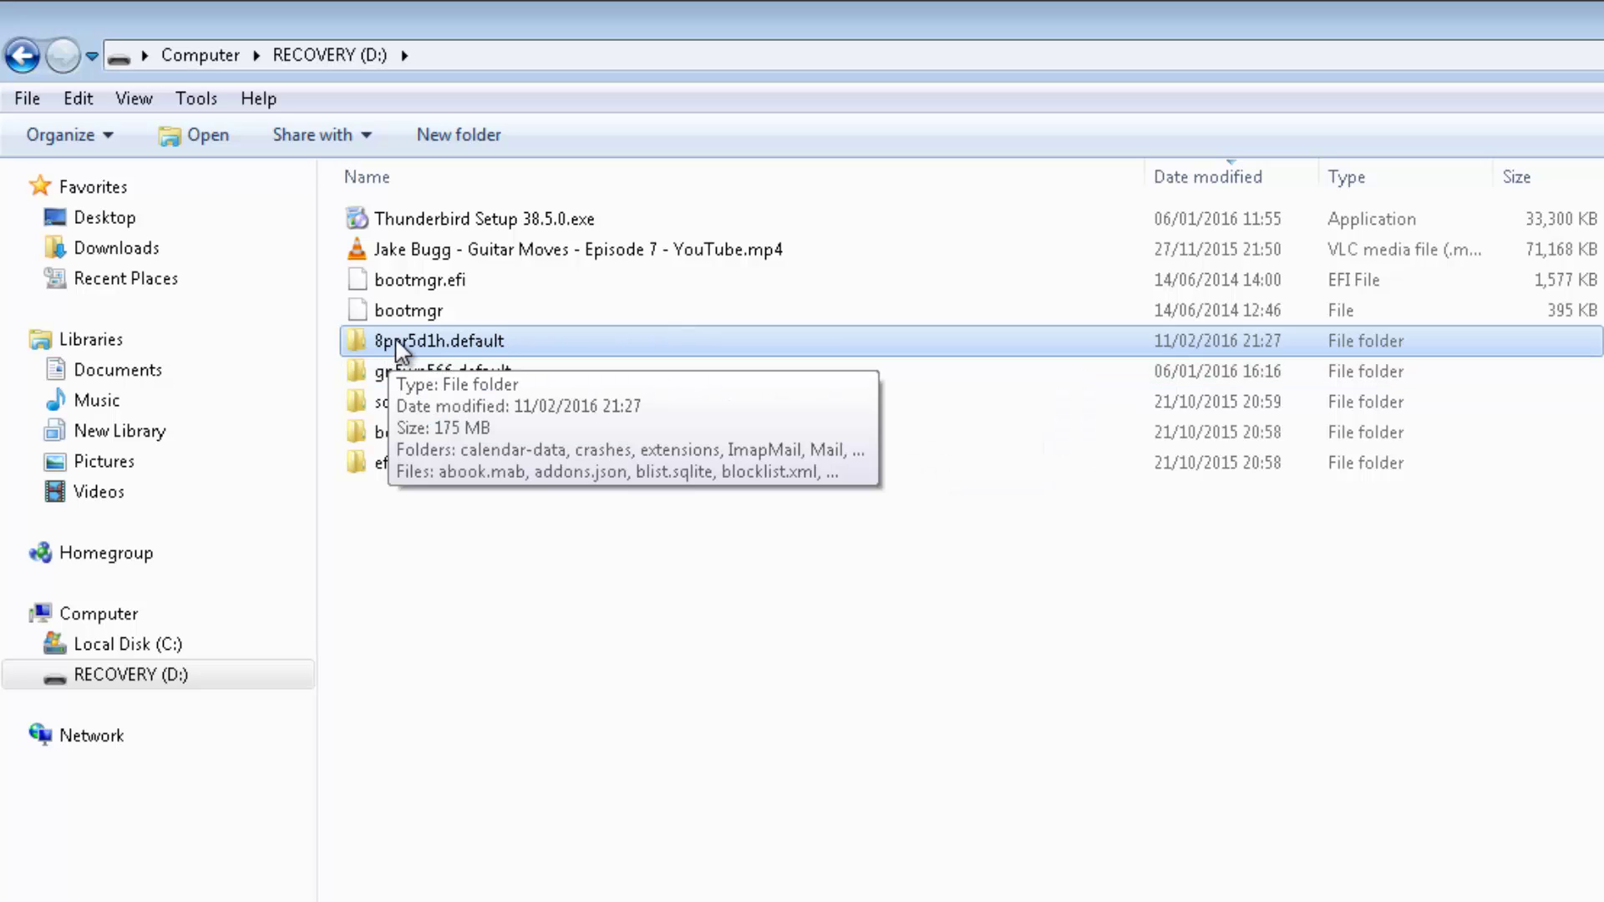
pyautogui.moveTo(463, 234)
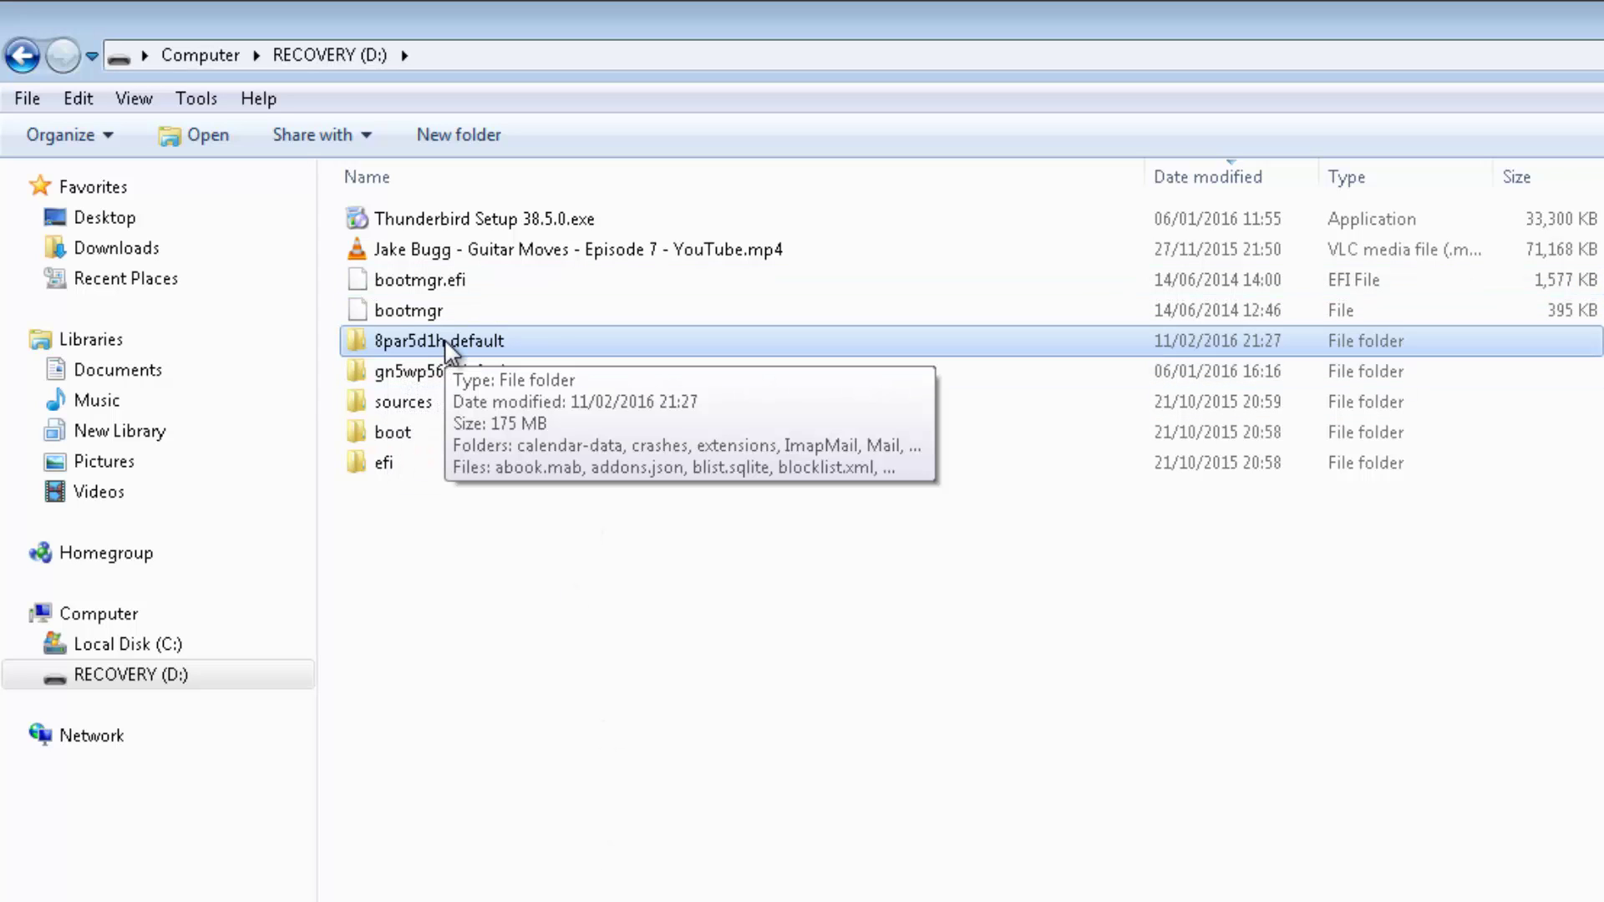
# Step: Paste the profile onto D:, cancel the merge with the existing folder, and dismiss the context menu
pyautogui.rightClick(611, 581)
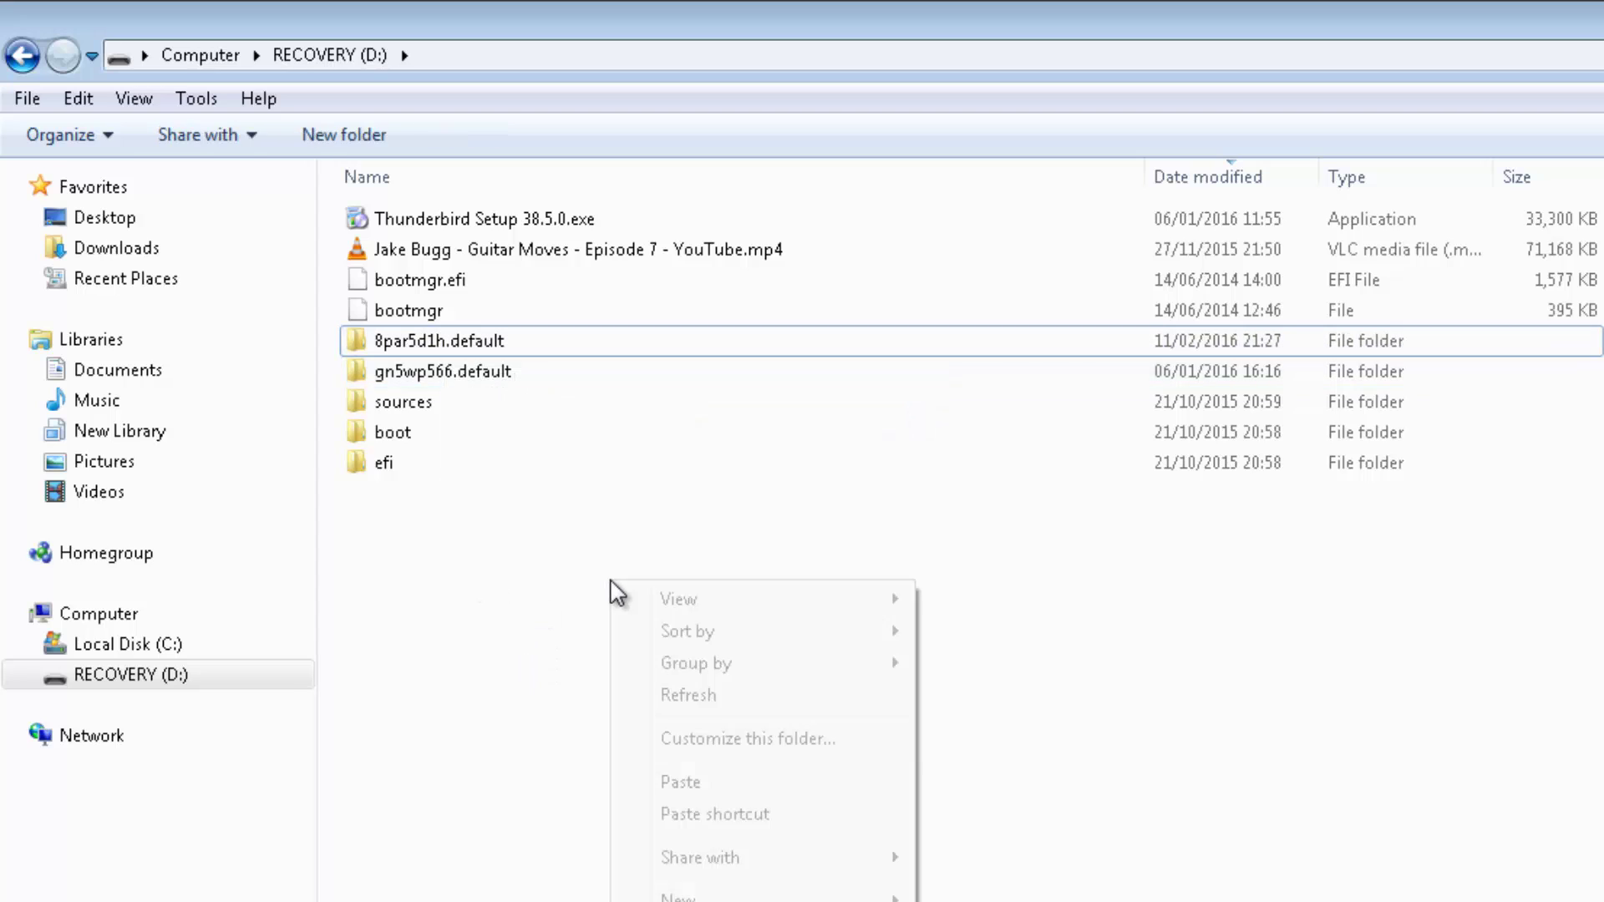
pyautogui.click(685, 783)
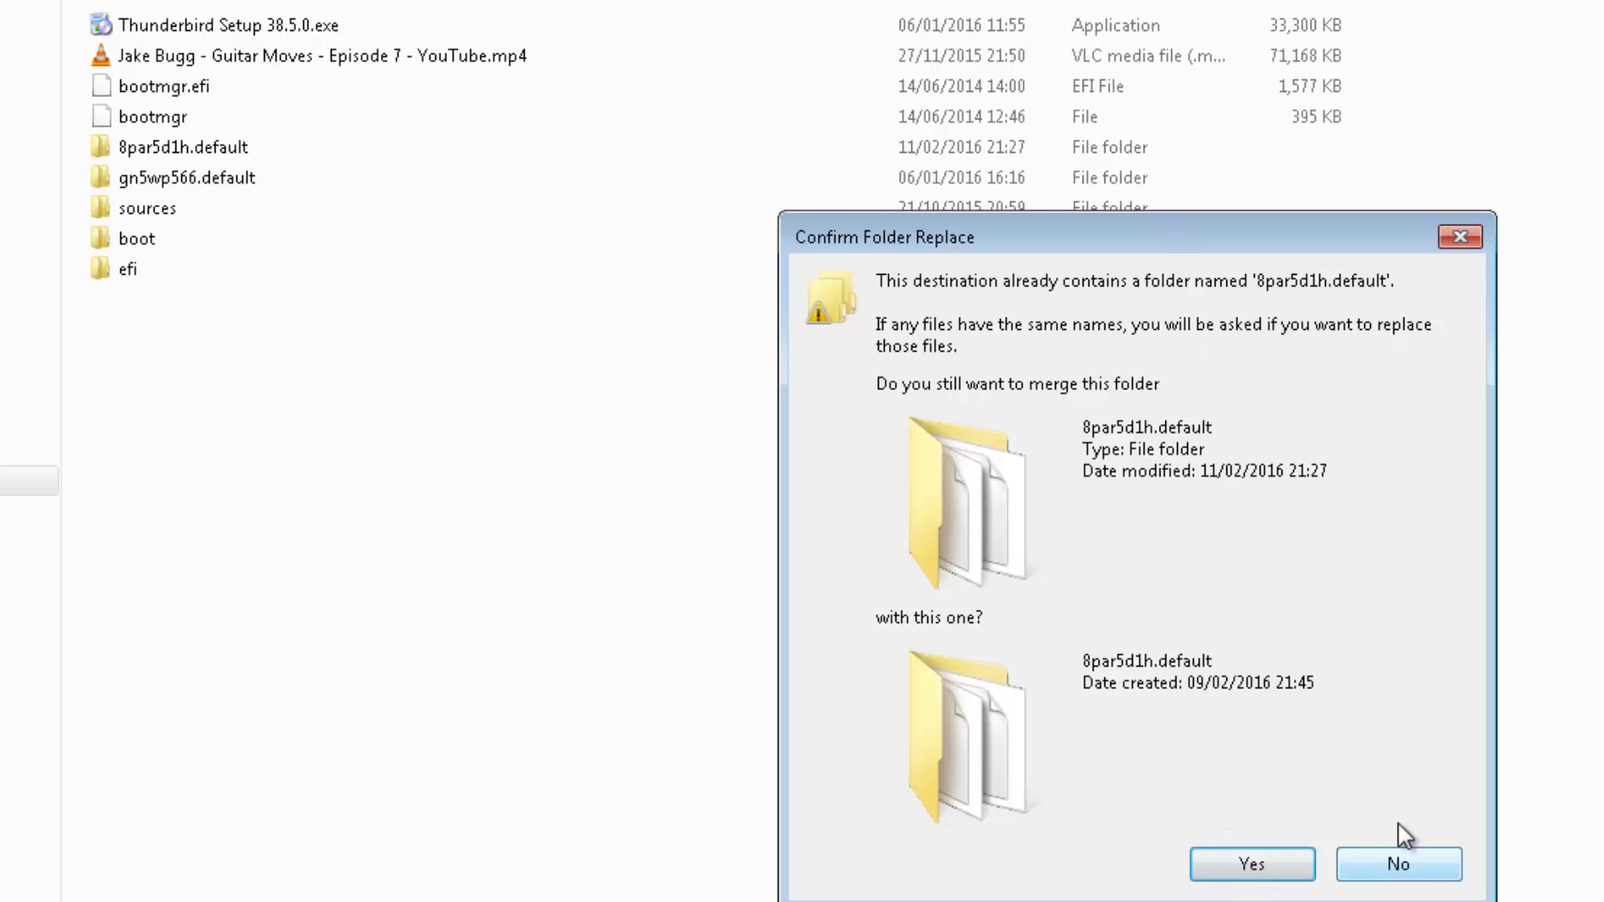
pyautogui.click(1461, 236)
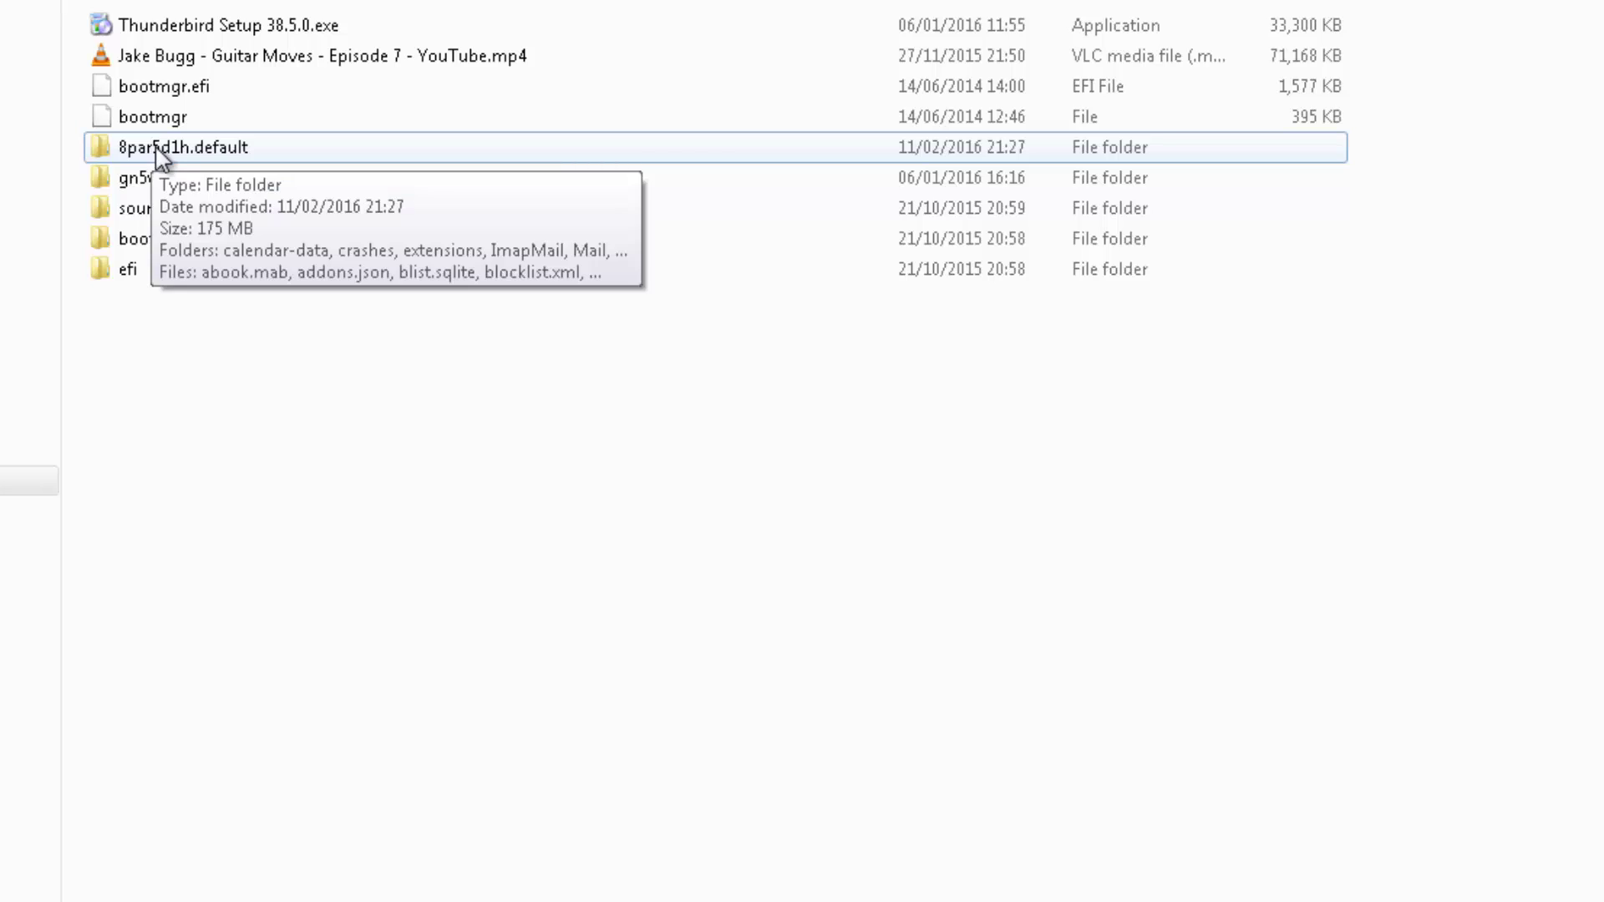
pyautogui.rightClick(211, 425)
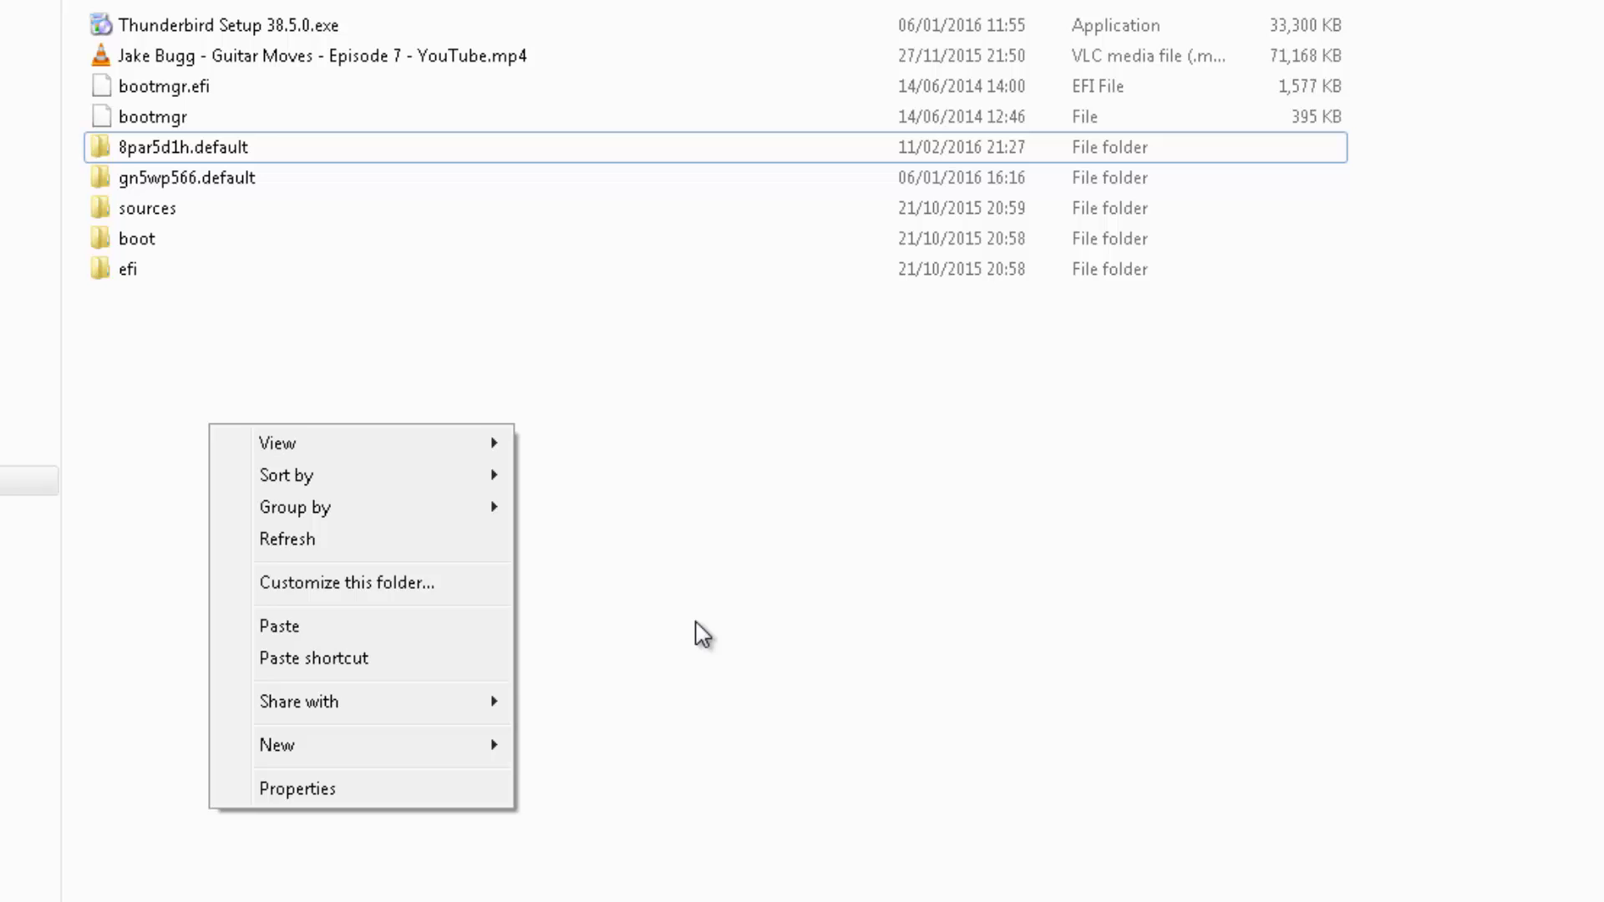
pyautogui.click(696, 623)
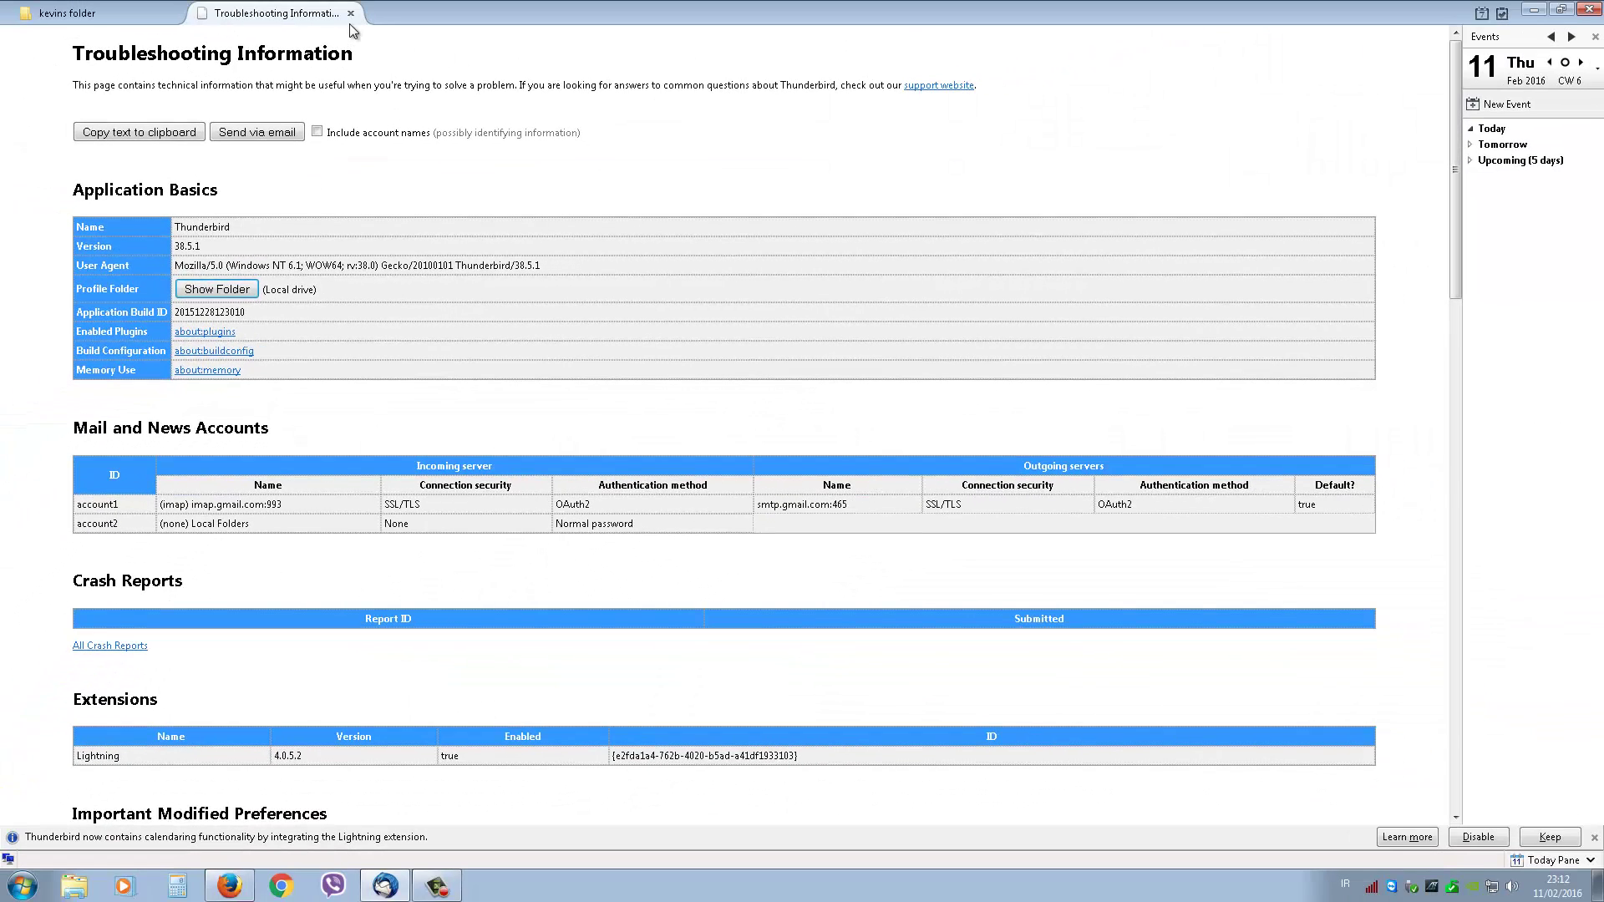
# Step: Close the Troubleshooting Information tab and quit Thunderbird
pyautogui.click(350, 13)
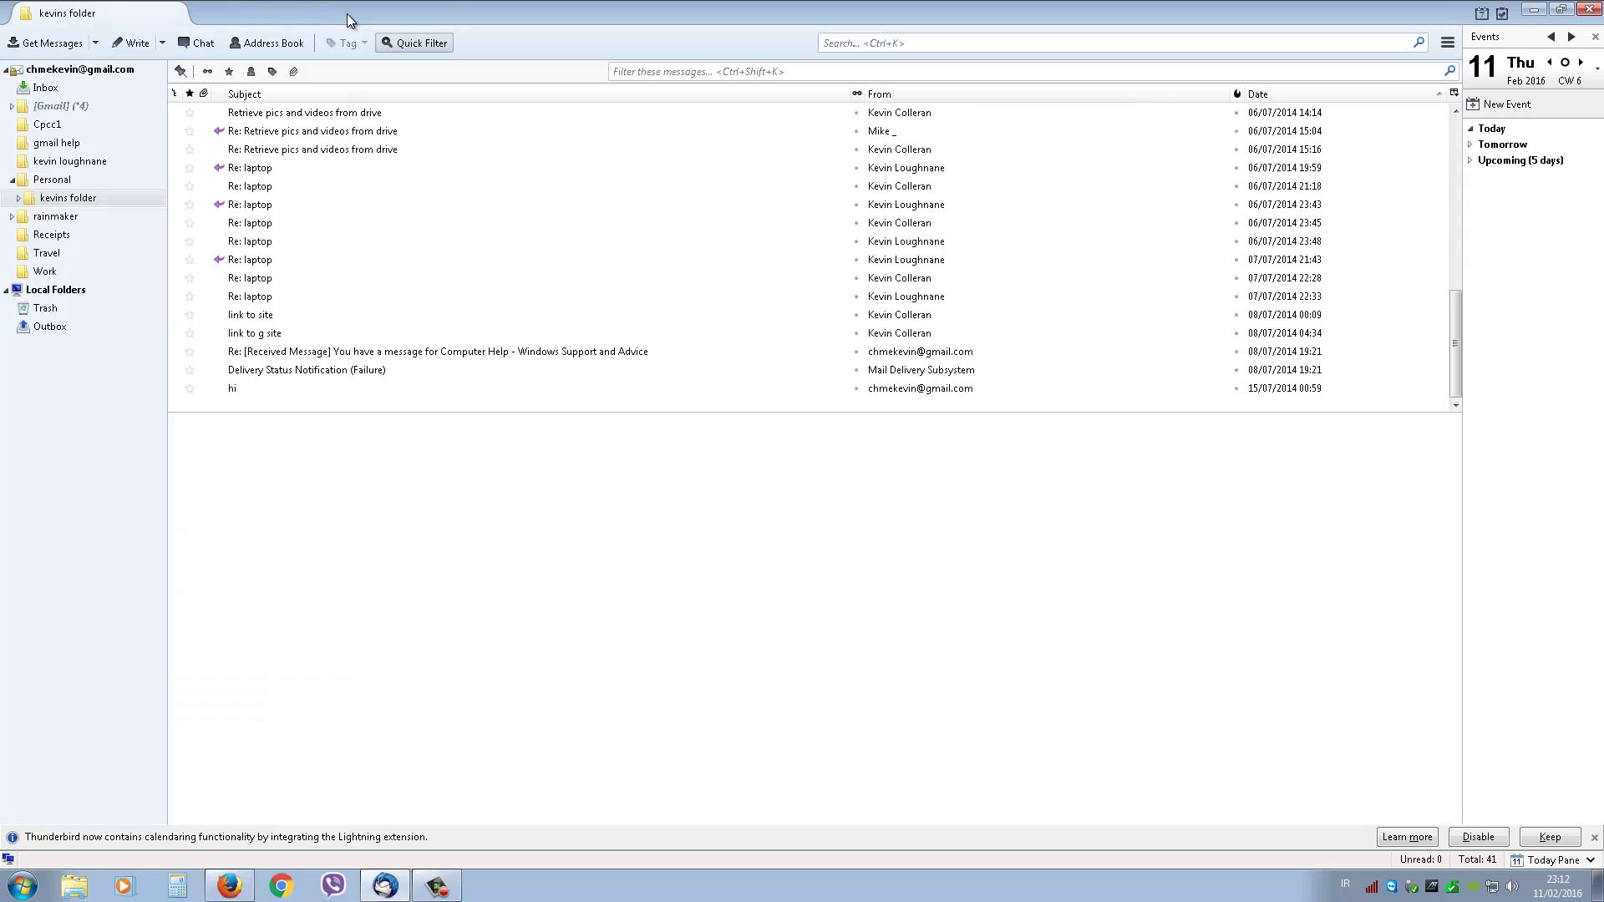
pyautogui.click(1590, 11)
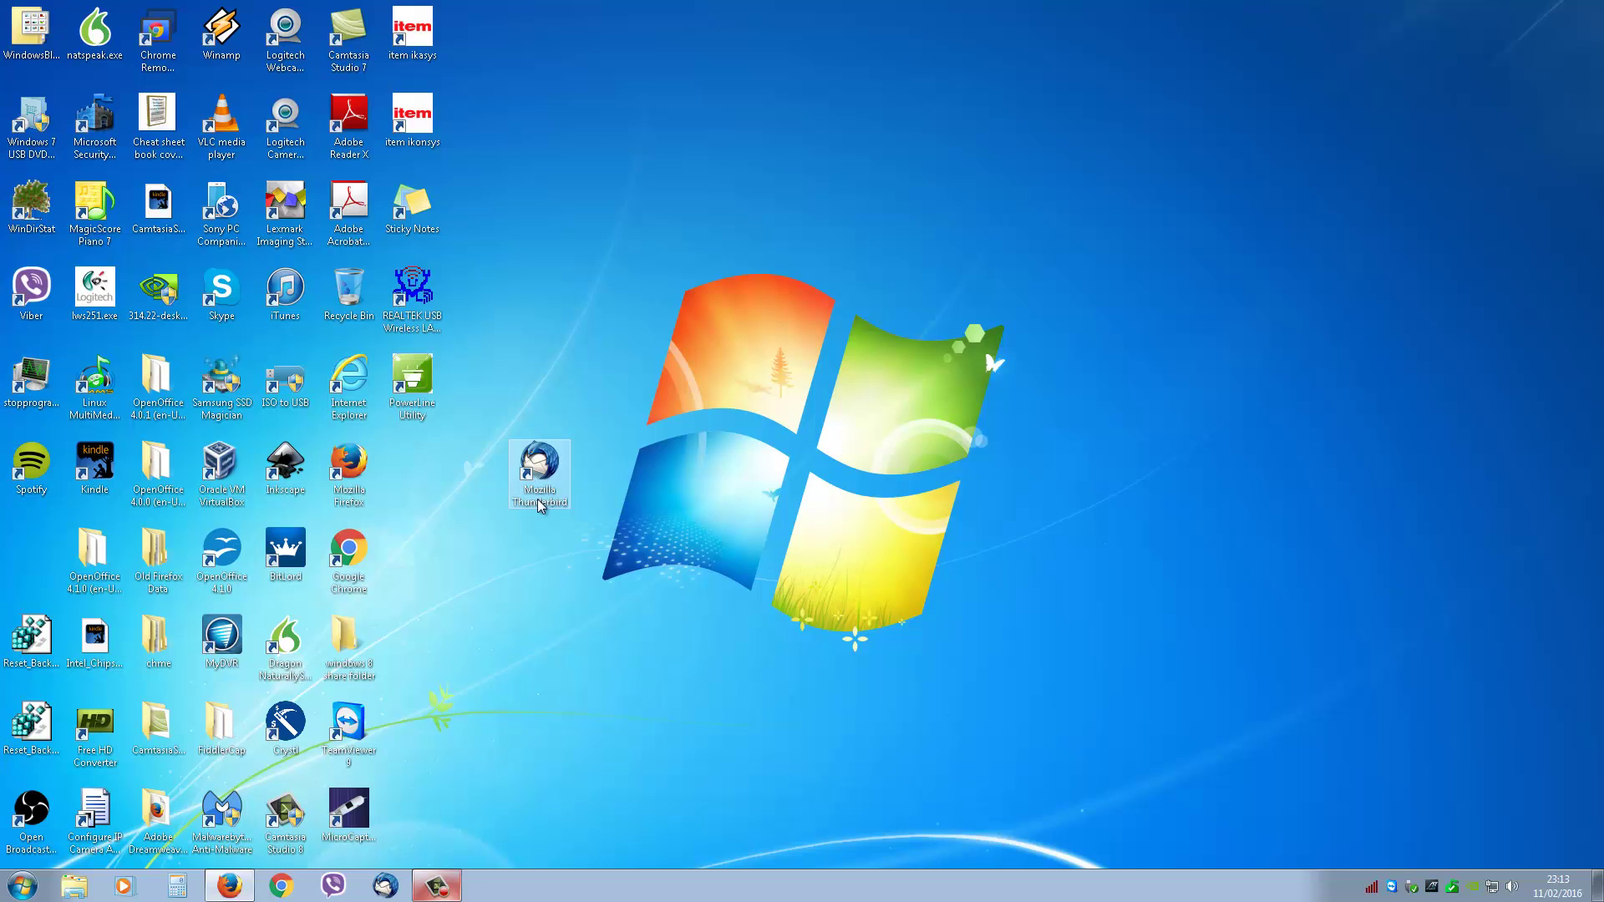
pyautogui.click(75, 892)
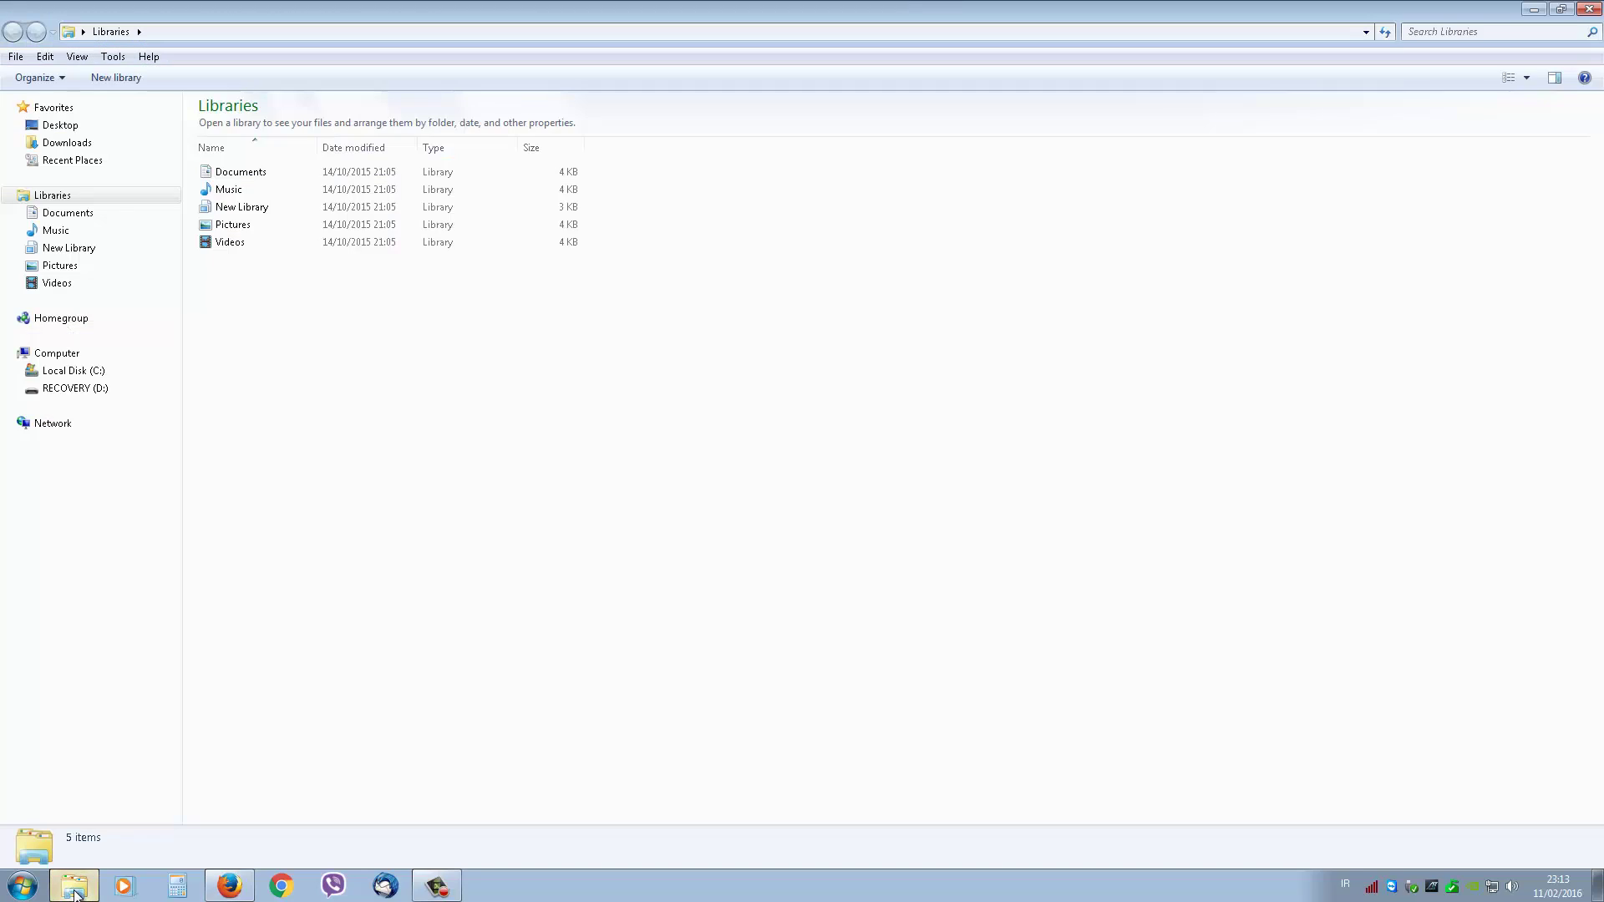
pyautogui.moveTo(75, 388)
pyautogui.click(75, 388)
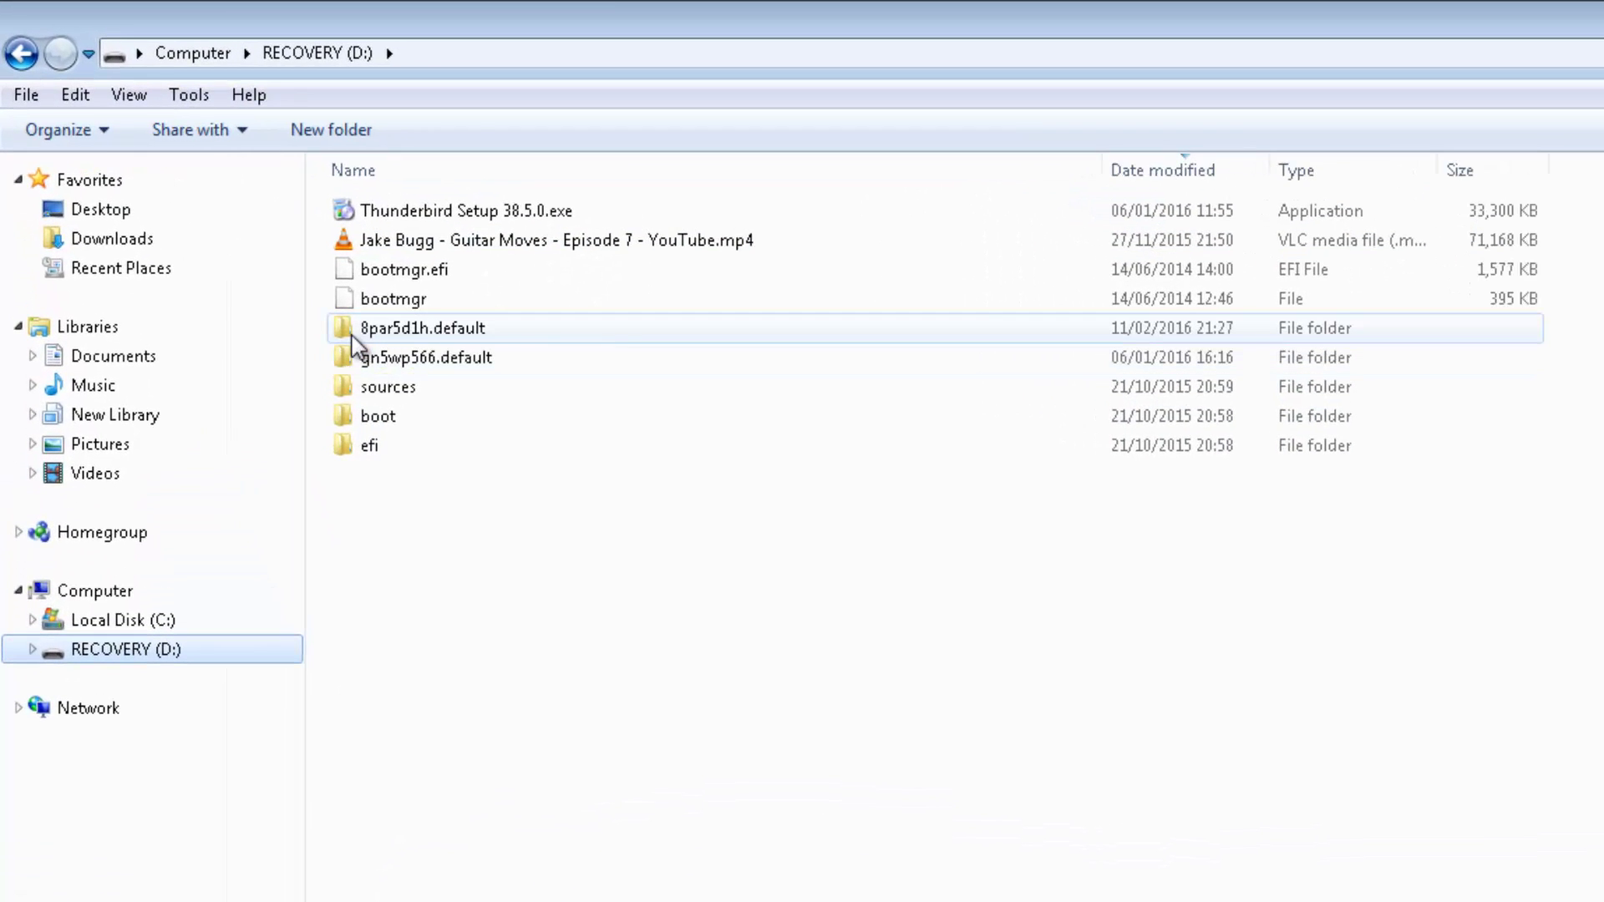
pyautogui.click(287, 264)
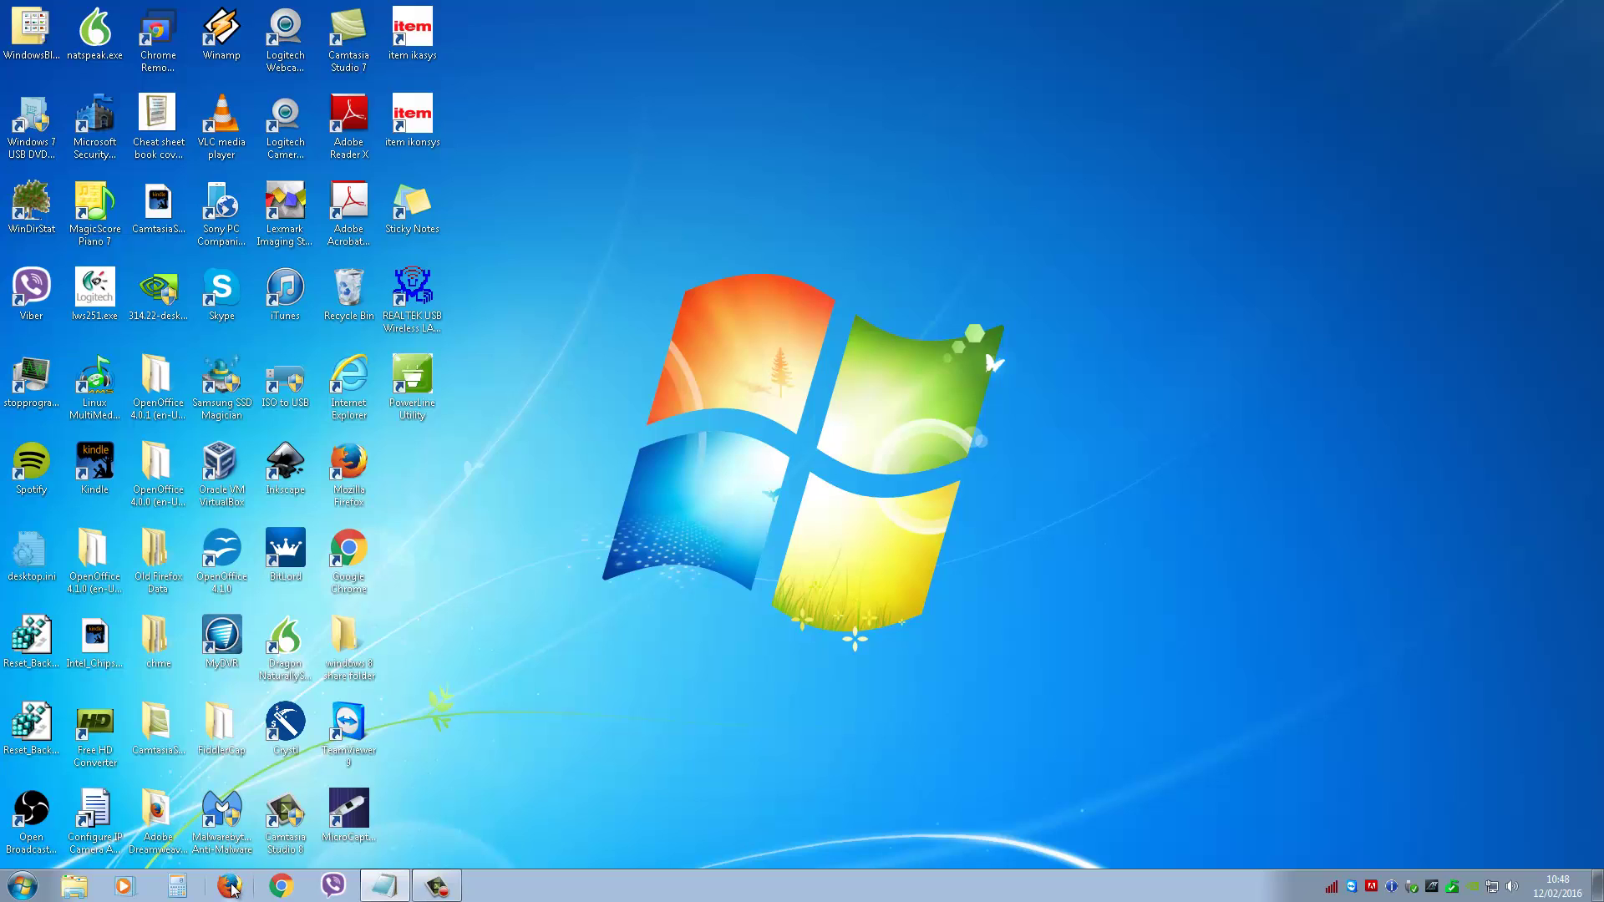
# Step: Launch Firefox, search Google for 'thunderbird', and open the official mozilla.org Thunderbird page
pyautogui.click(230, 888)
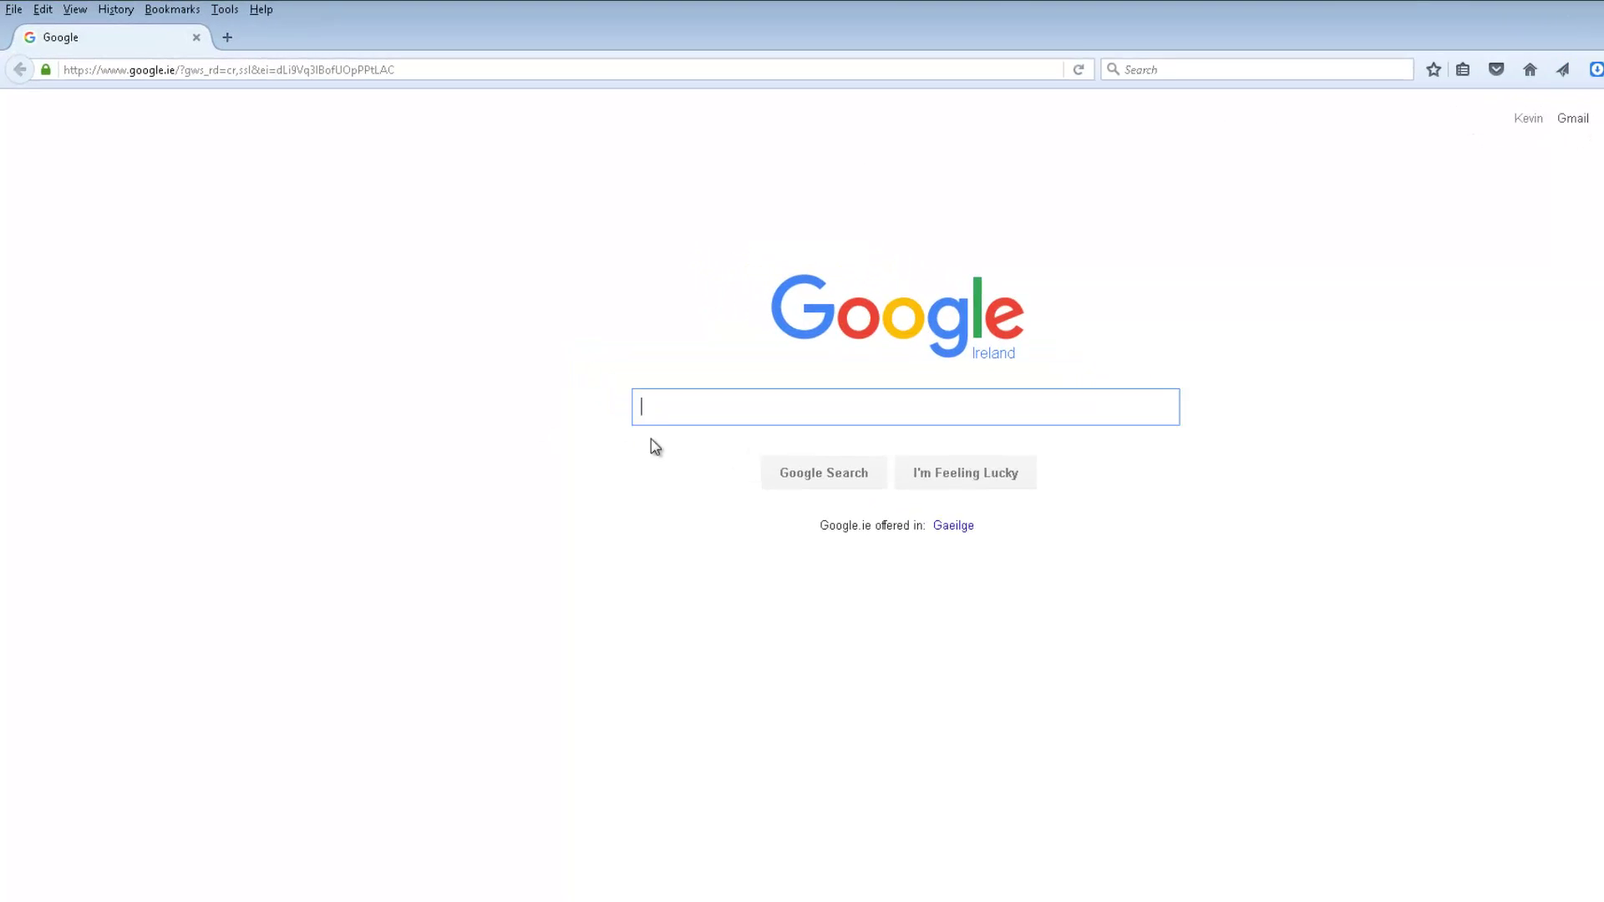
pyautogui.write('th')
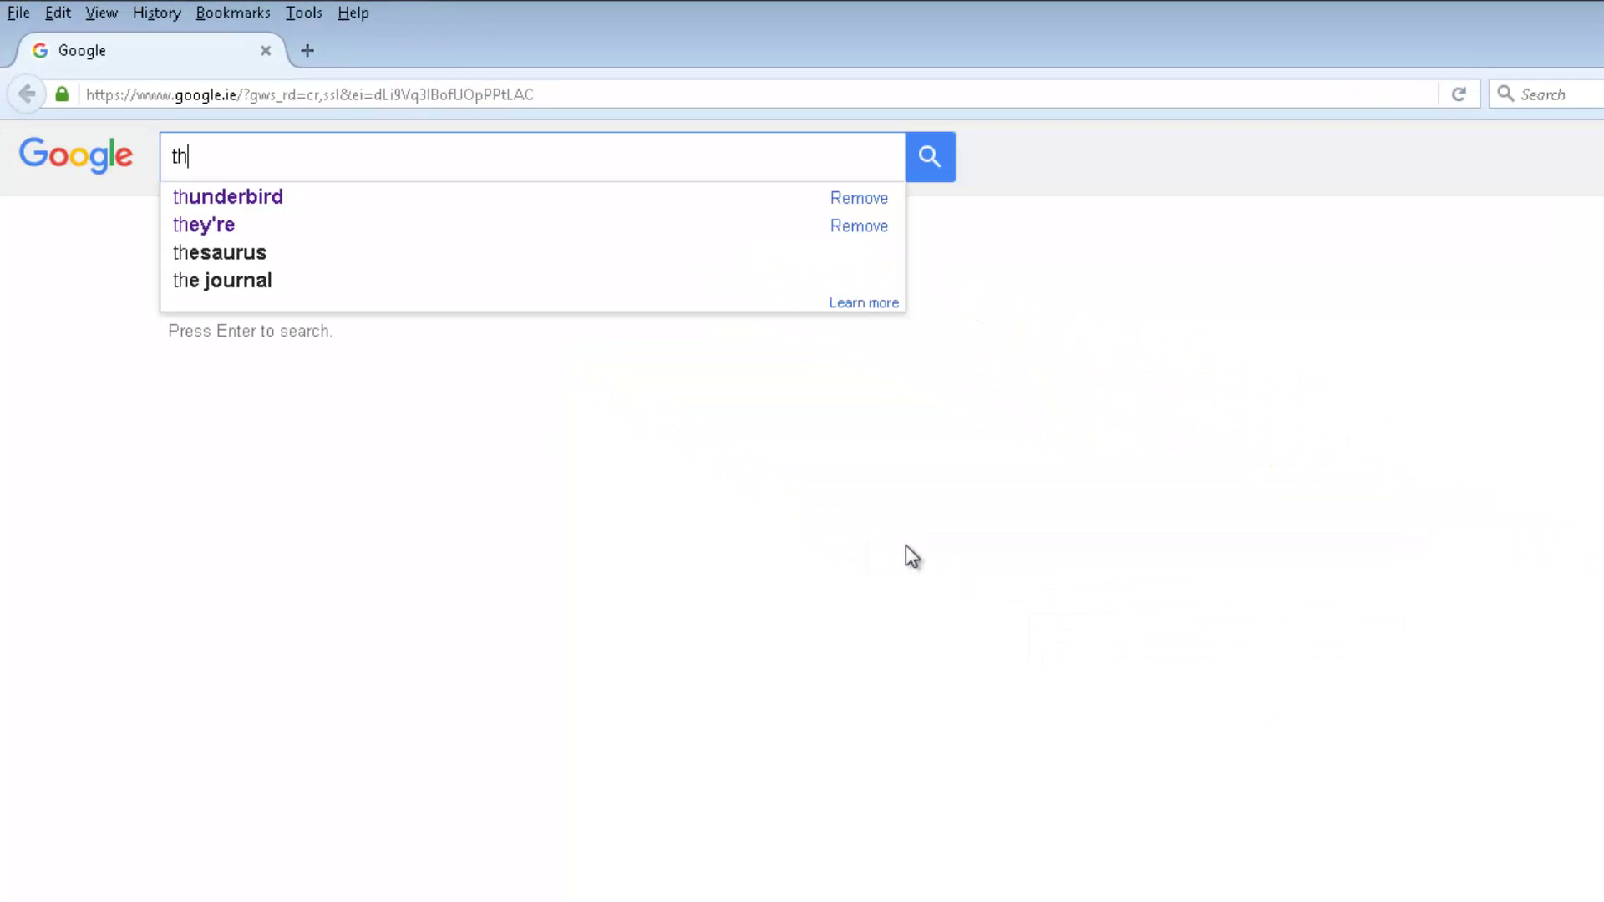
pyautogui.click(259, 197)
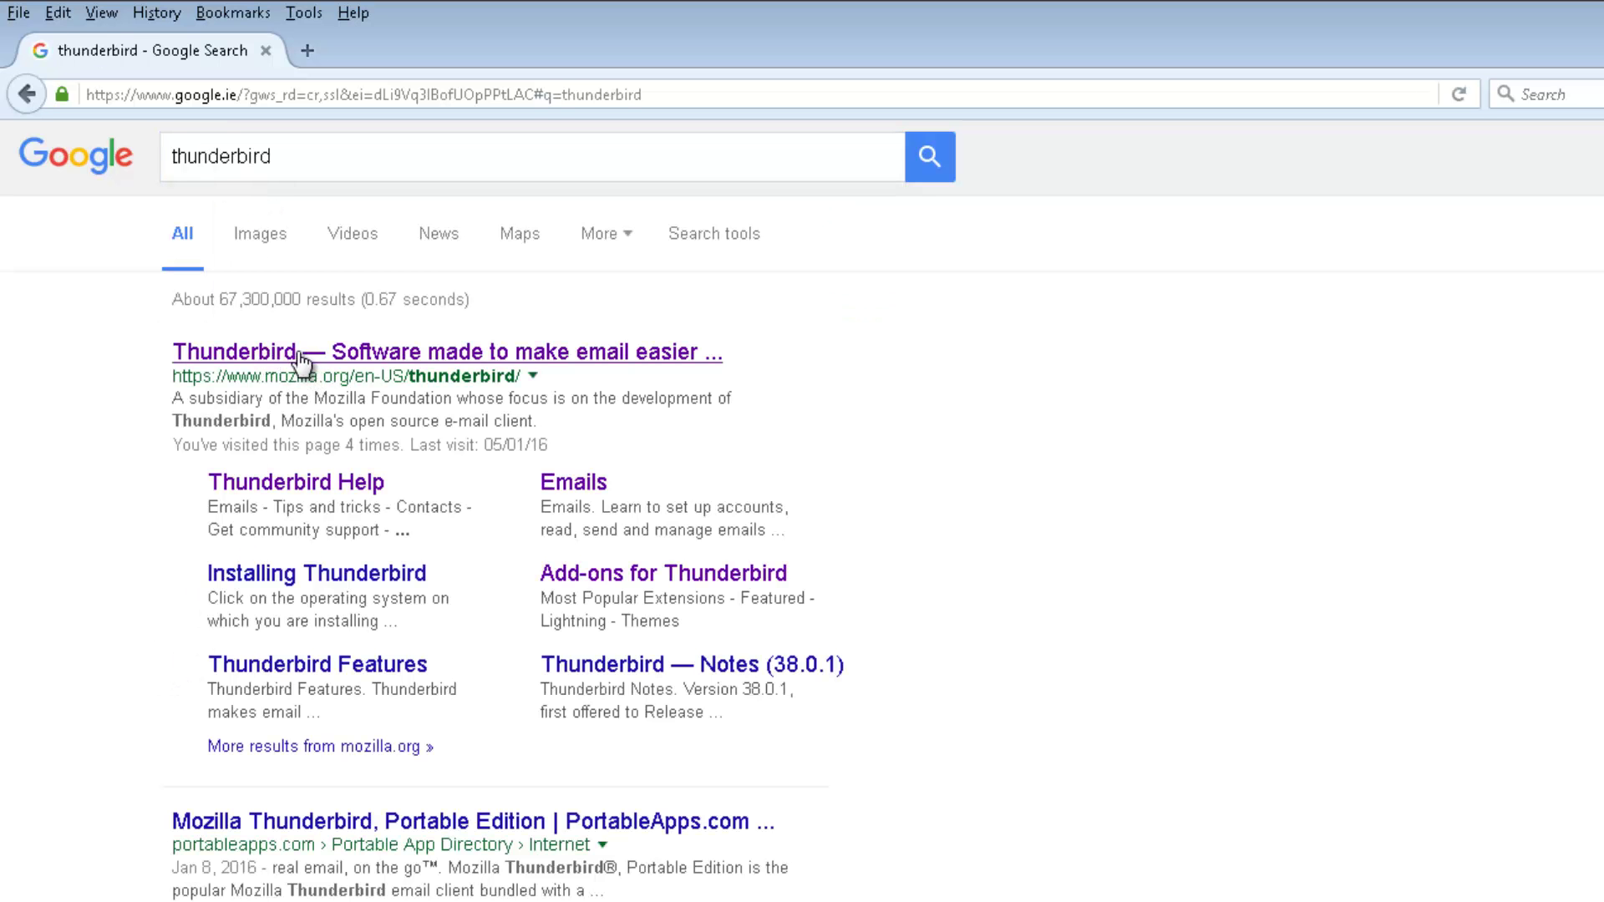
pyautogui.click(300, 355)
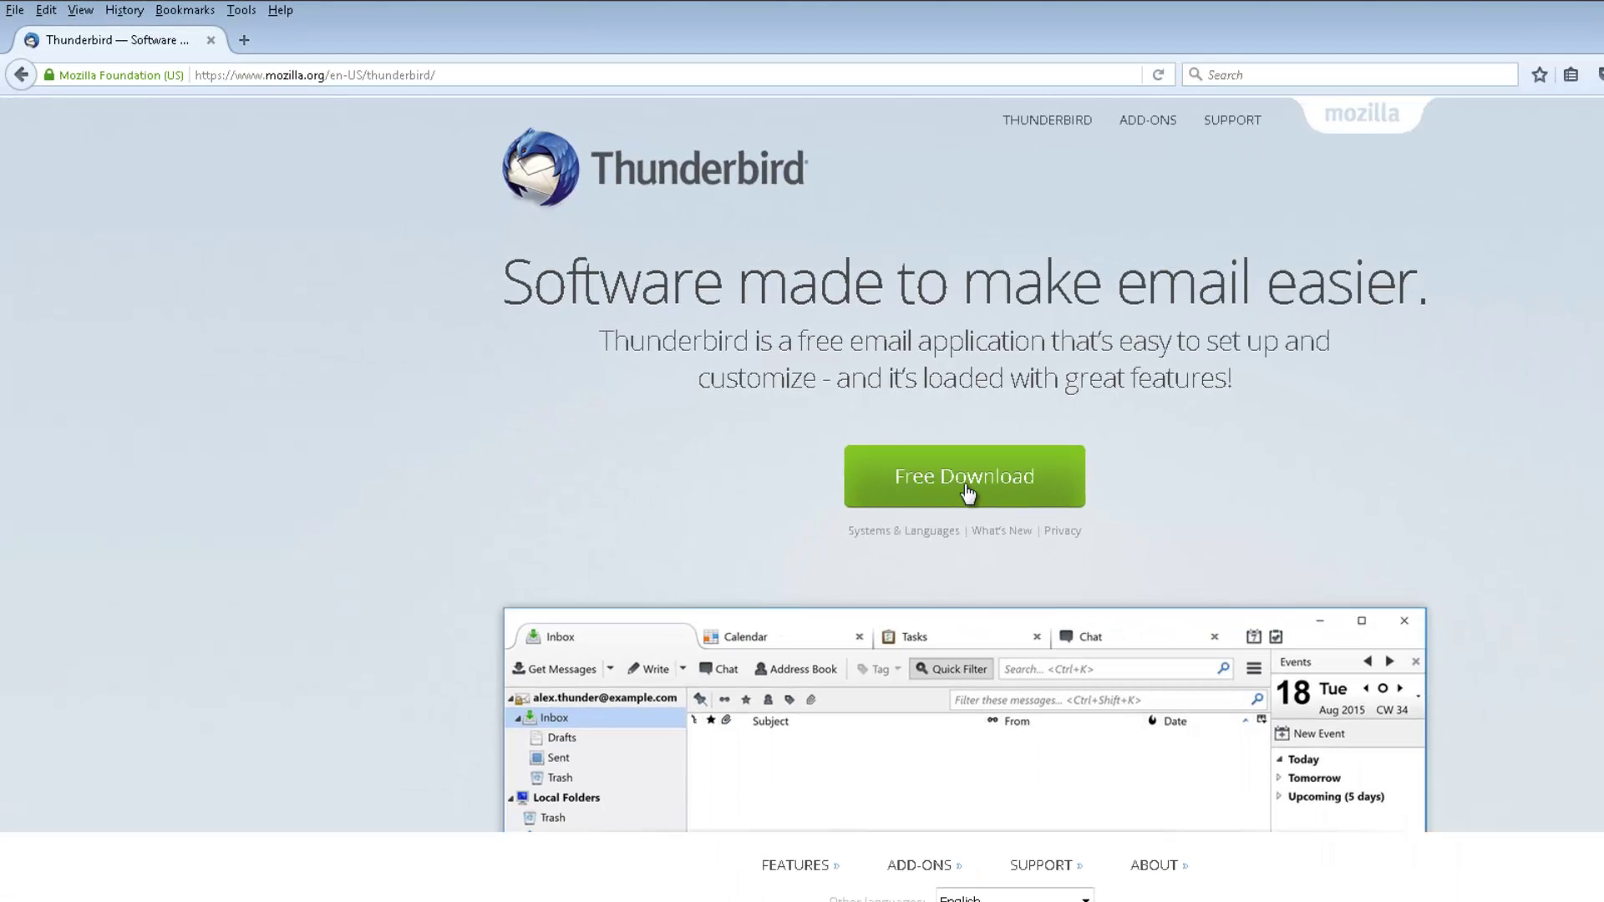
# Step: Save the Thunderbird Setup 38.5.1 installer and show Firefox's Downloads library
pyautogui.click(967, 493)
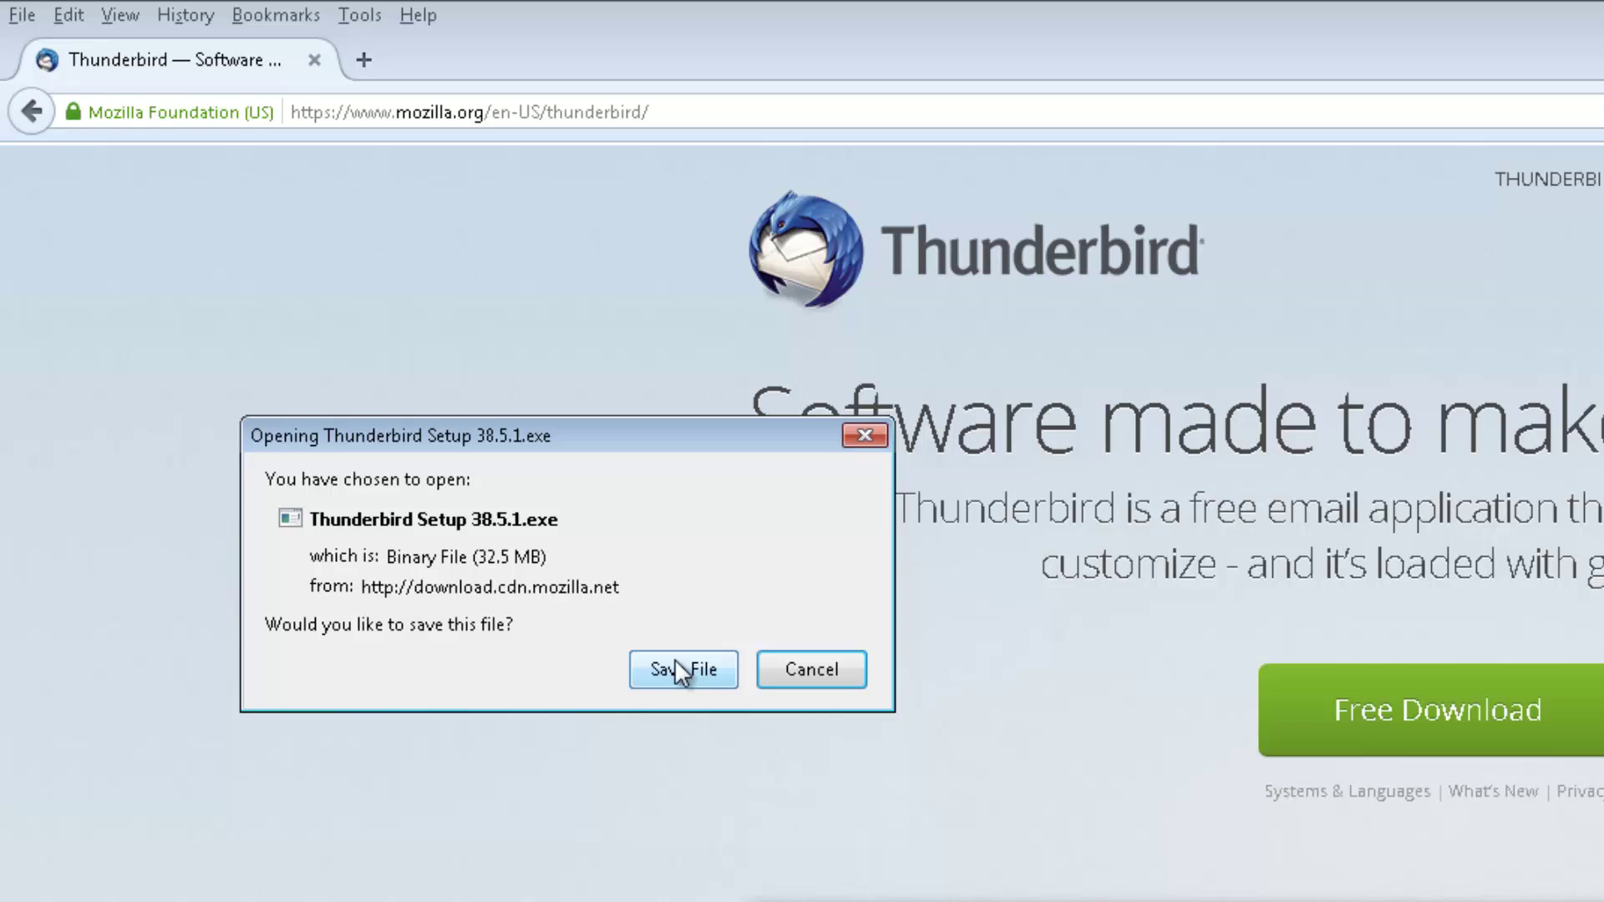
pyautogui.click(675, 659)
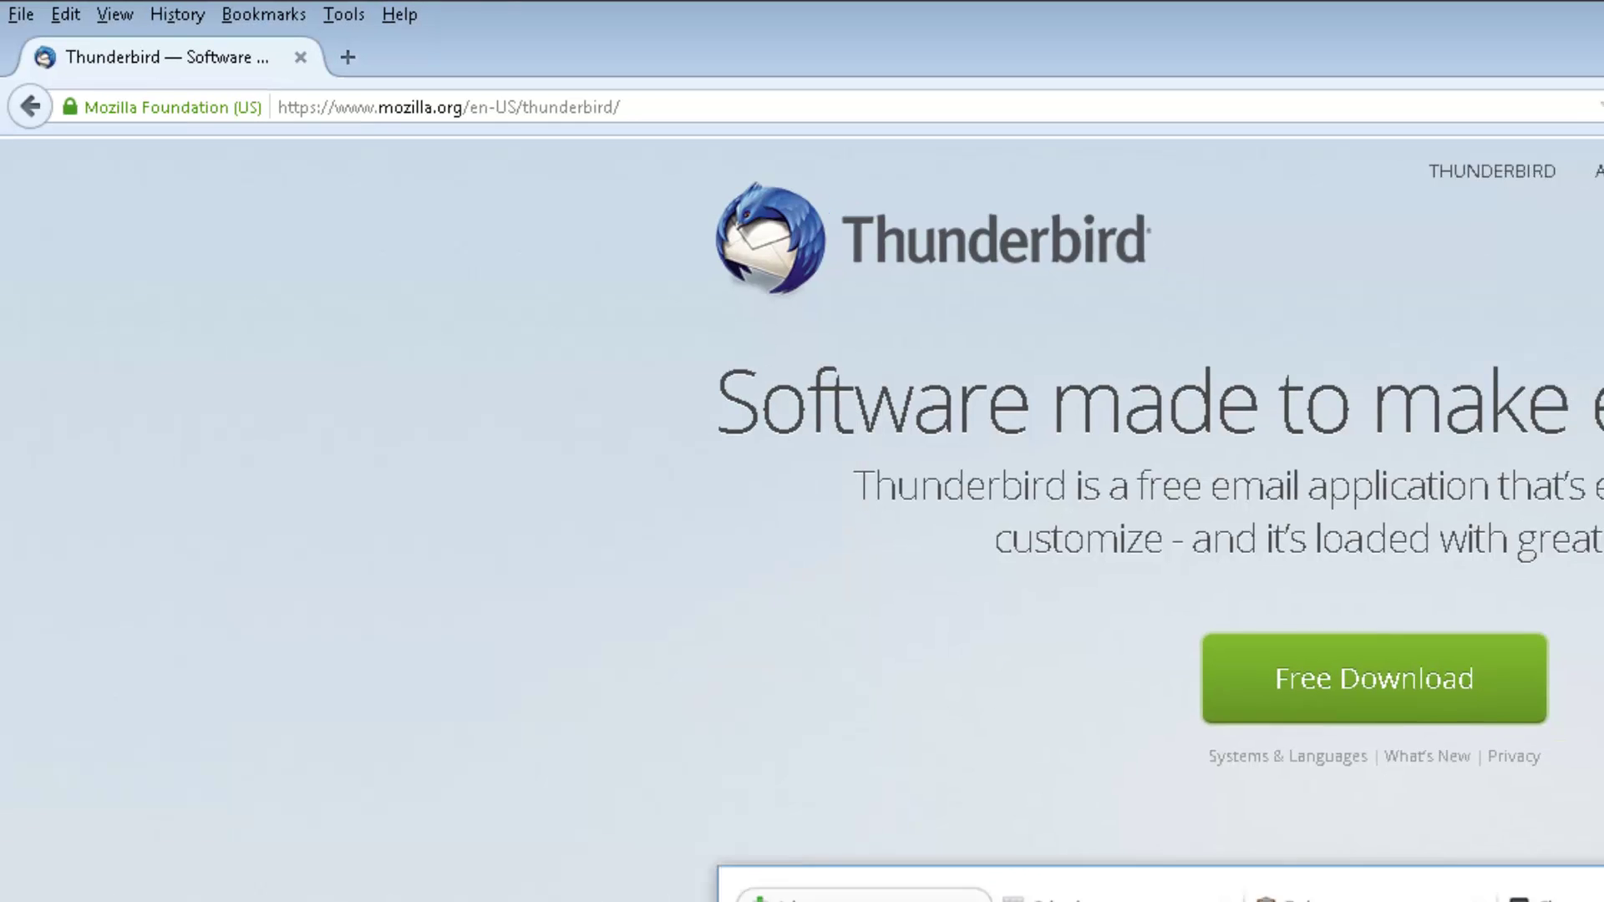
pyautogui.click(1586, 62)
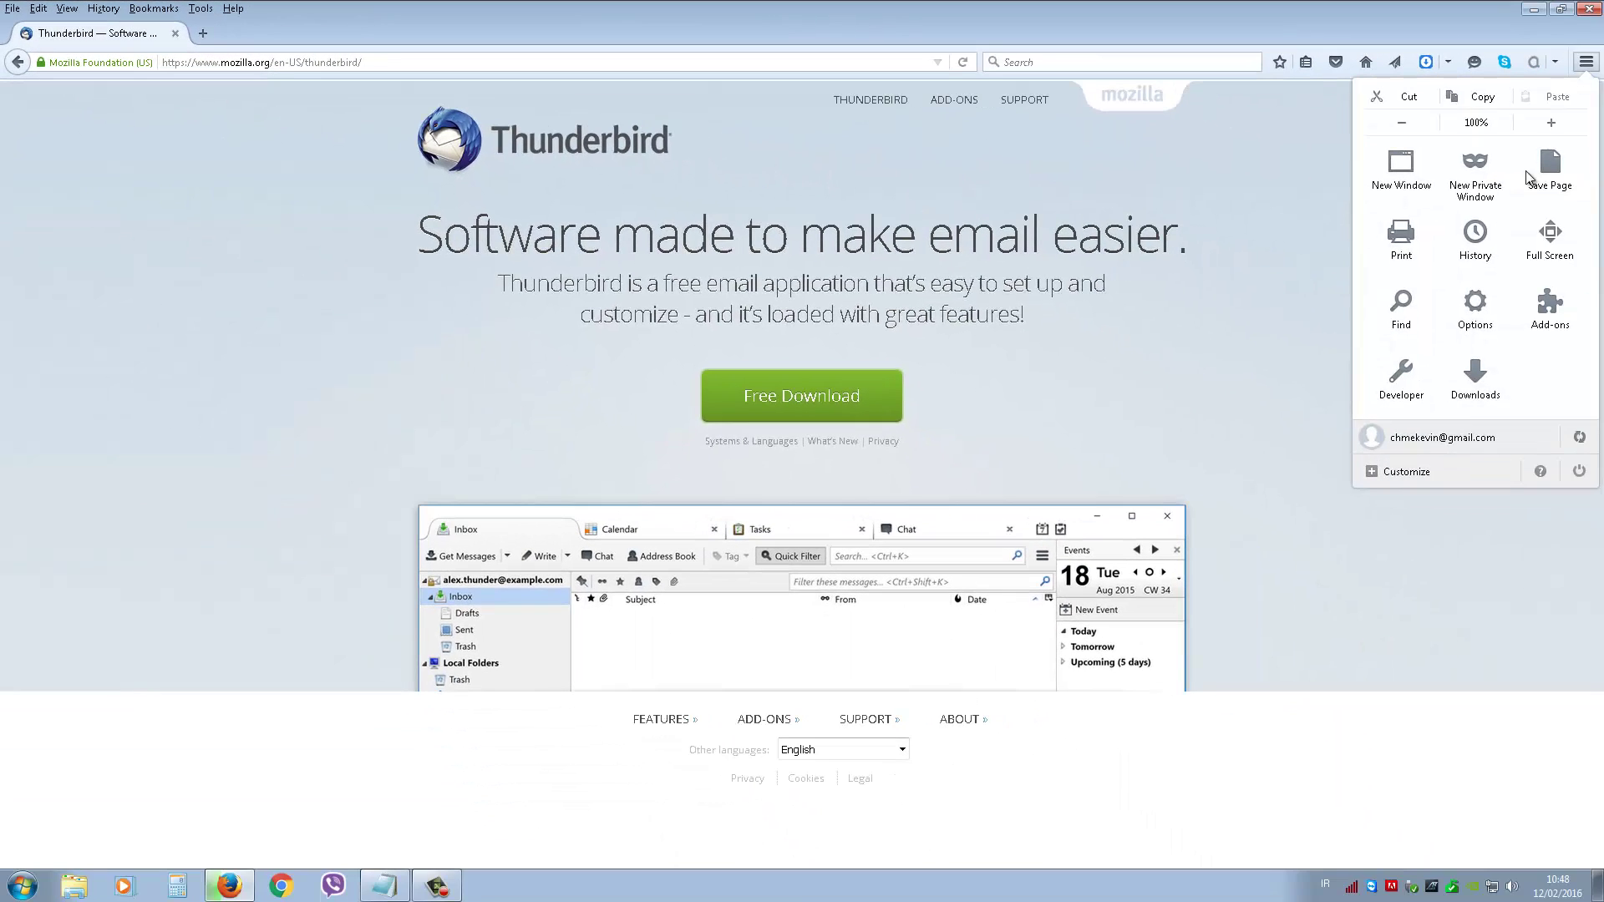
pyautogui.click(1484, 382)
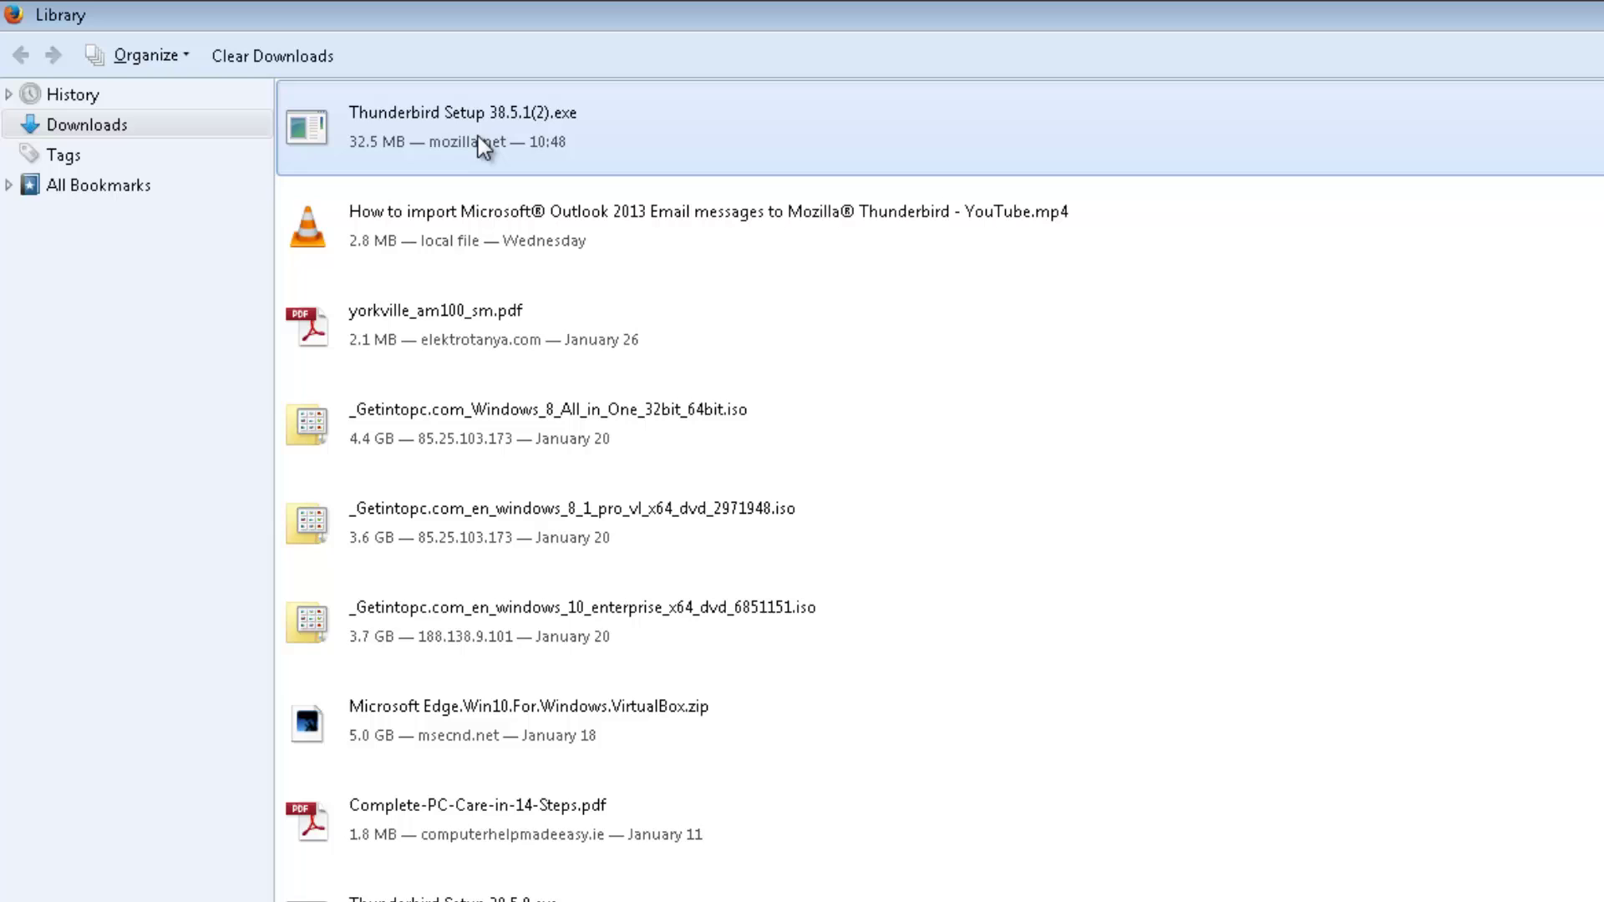
# Step: Run Thunderbird Setup from the Downloads library, accepting the executable and security warnings
pyautogui.doubleClick(478, 137)
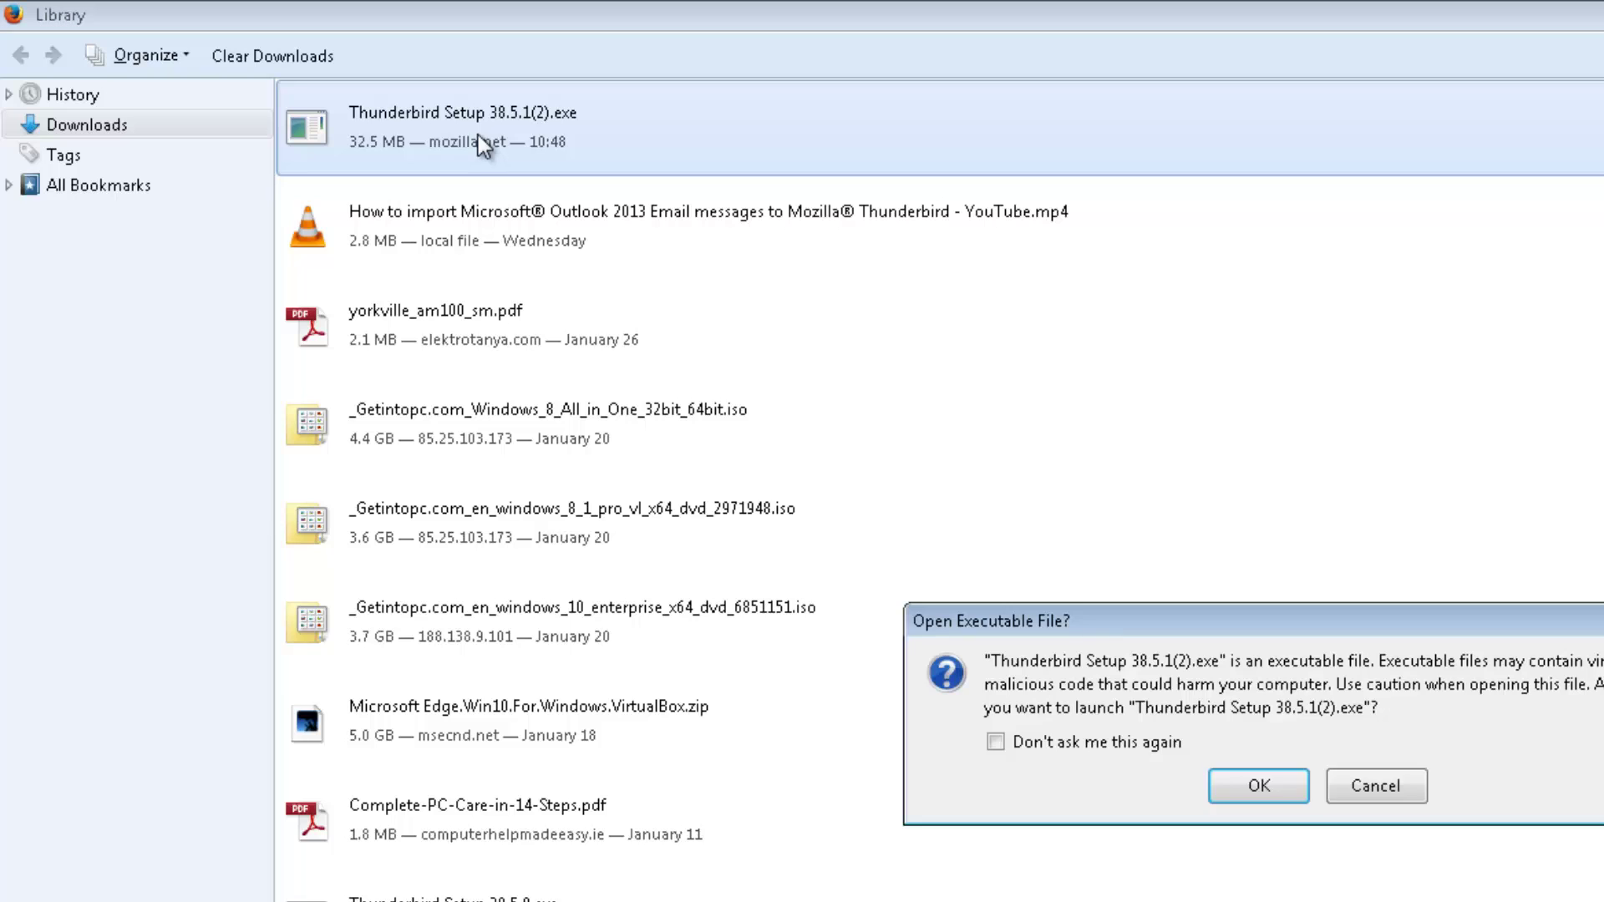
pyautogui.click(1260, 788)
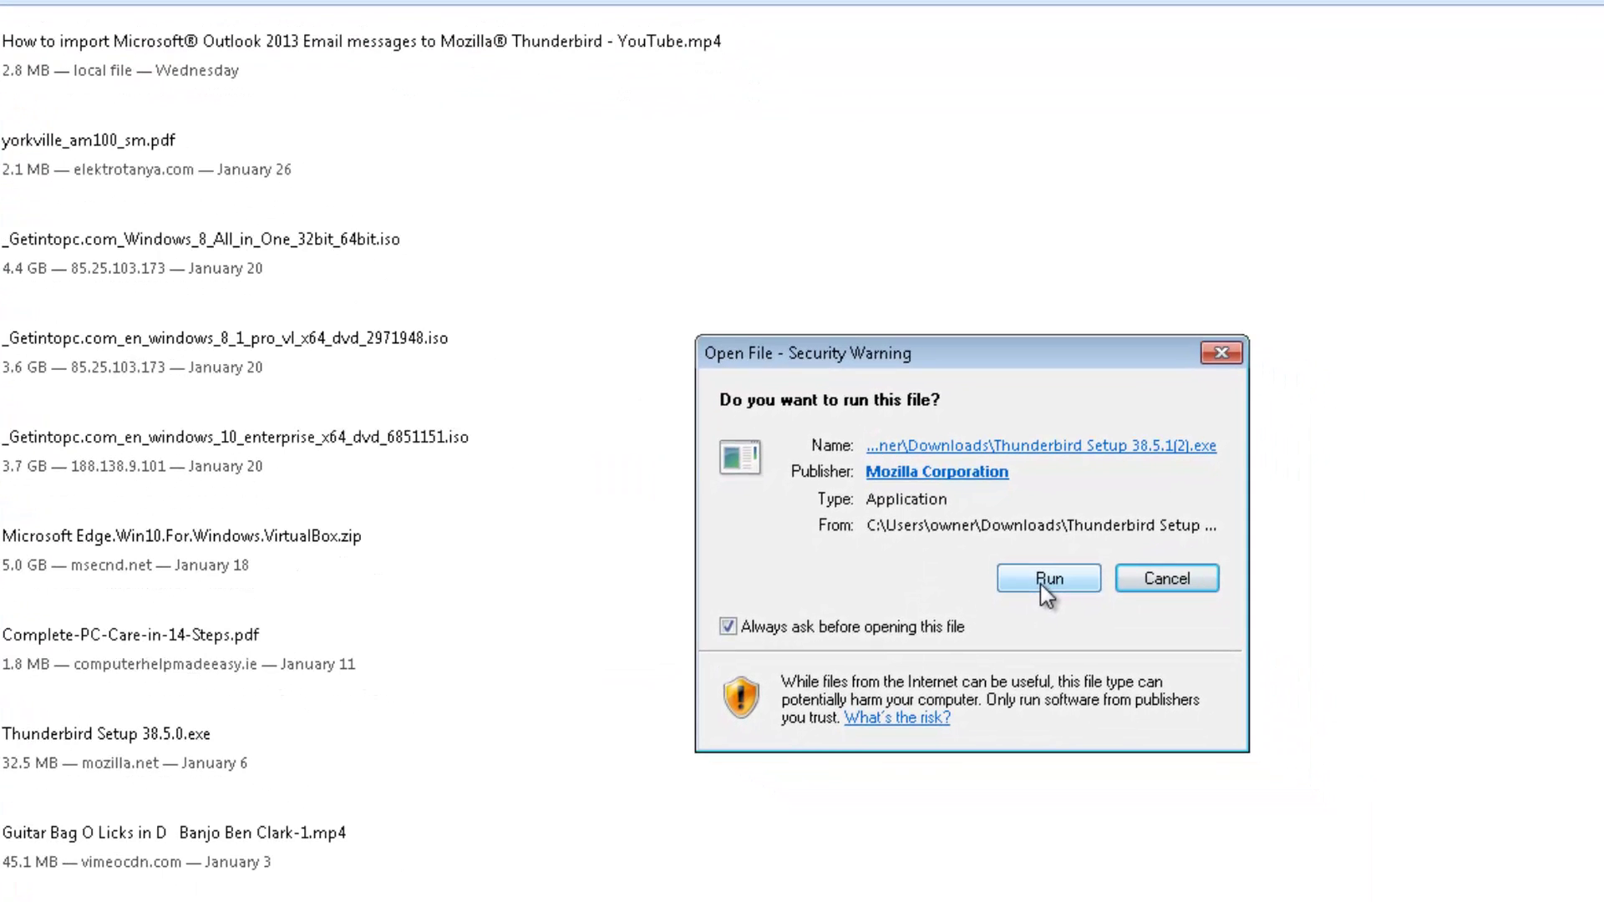
pyautogui.click(1040, 584)
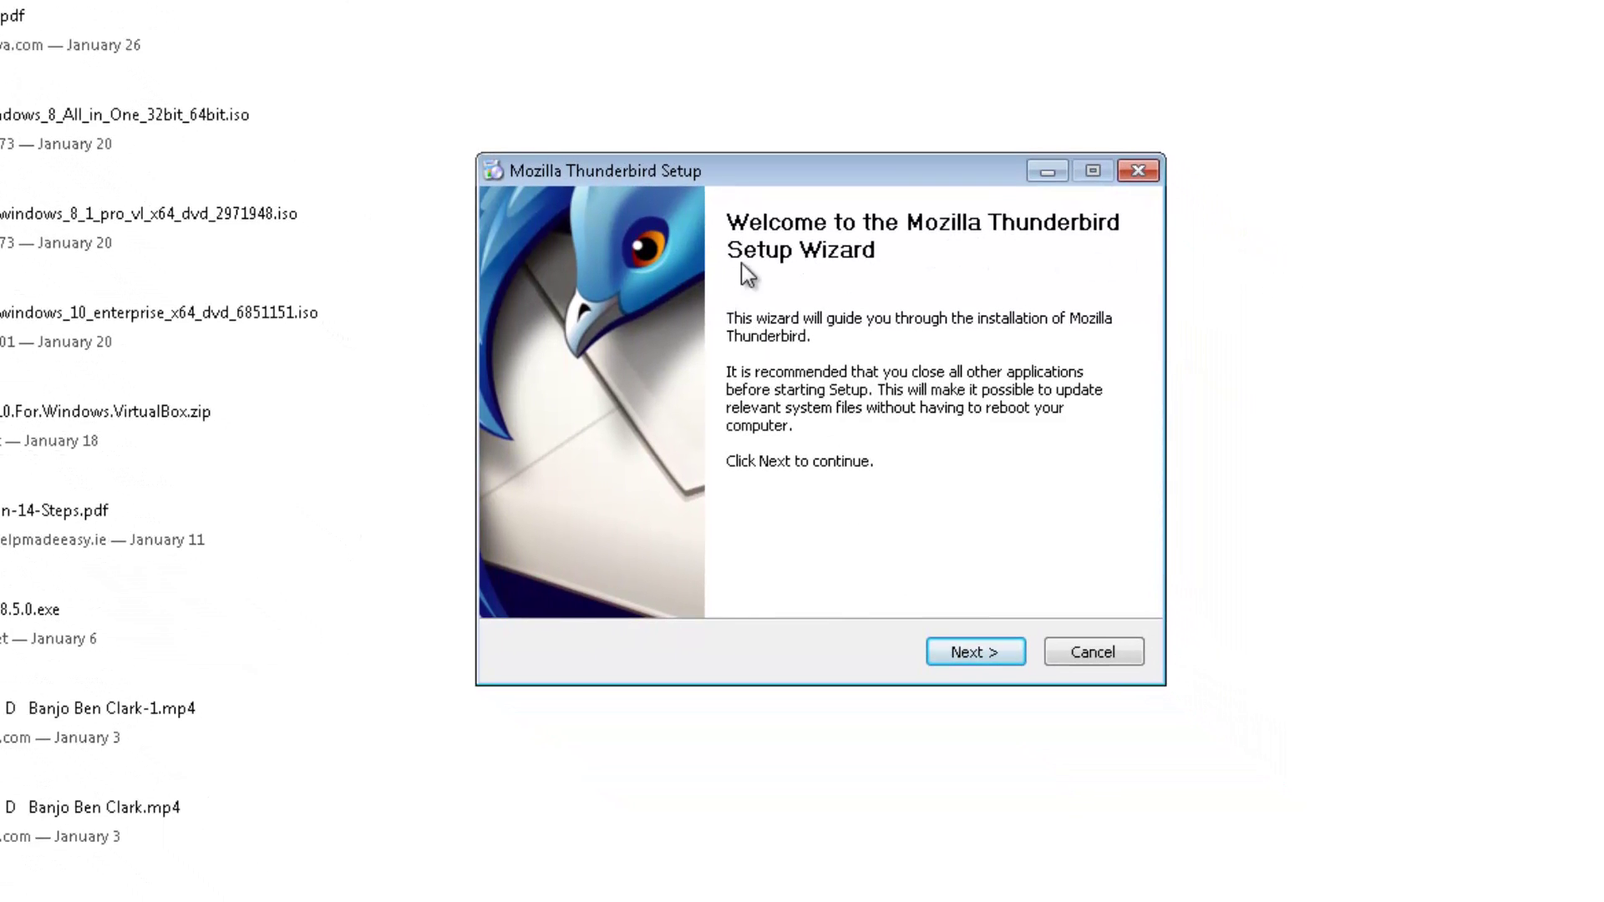
# Step: Go through the setup wizard with the Standard setup type and install
pyautogui.click(974, 651)
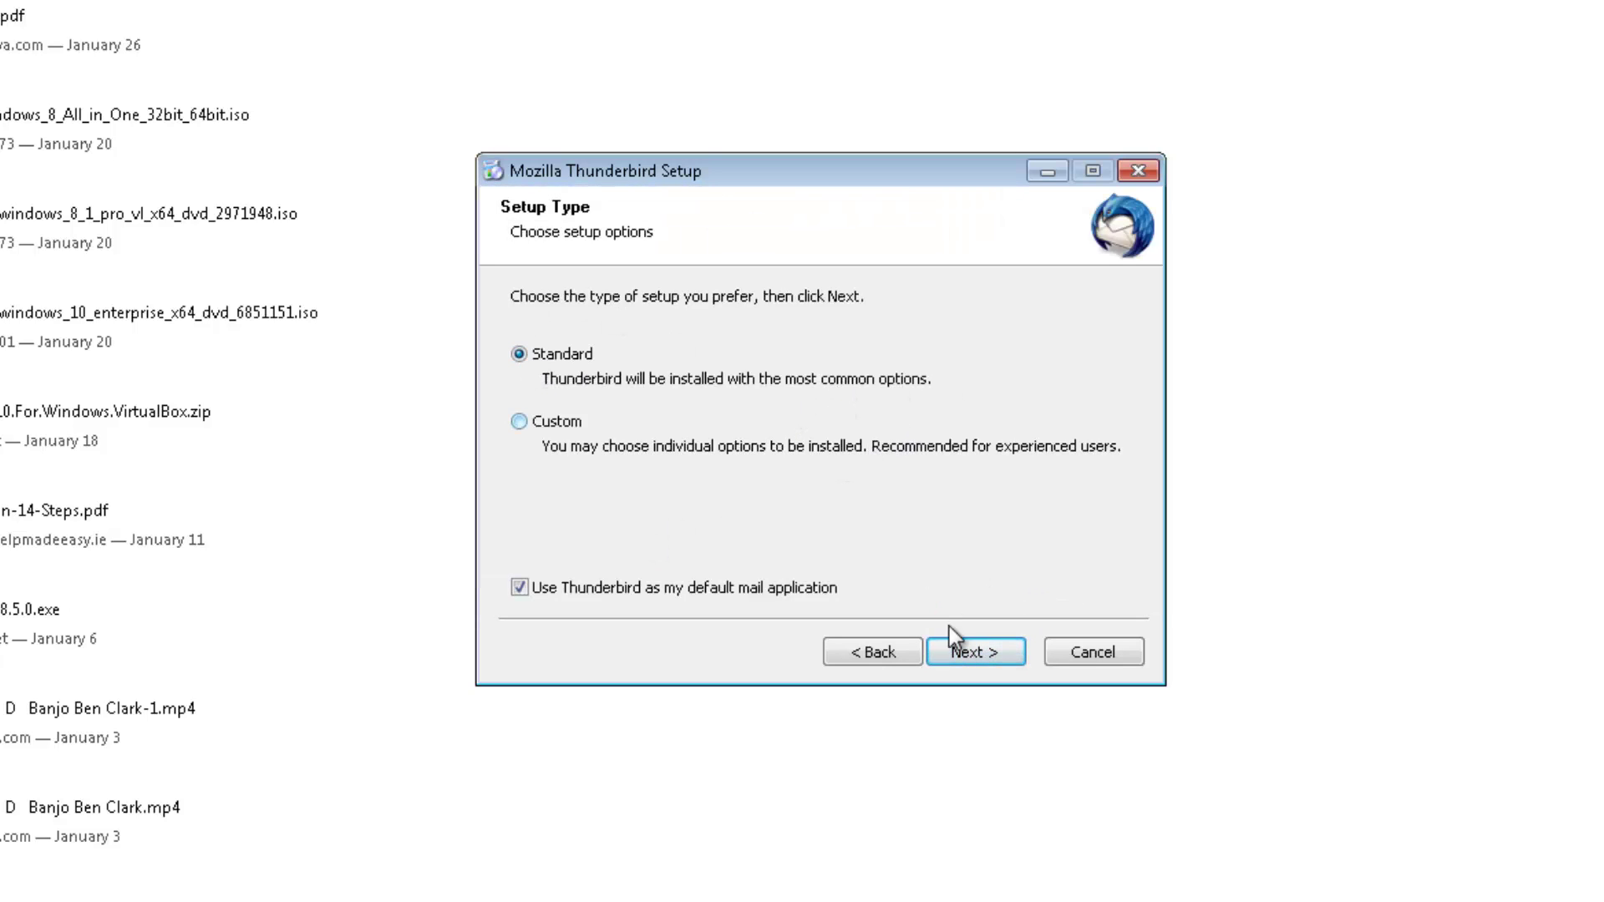
pyautogui.click(991, 654)
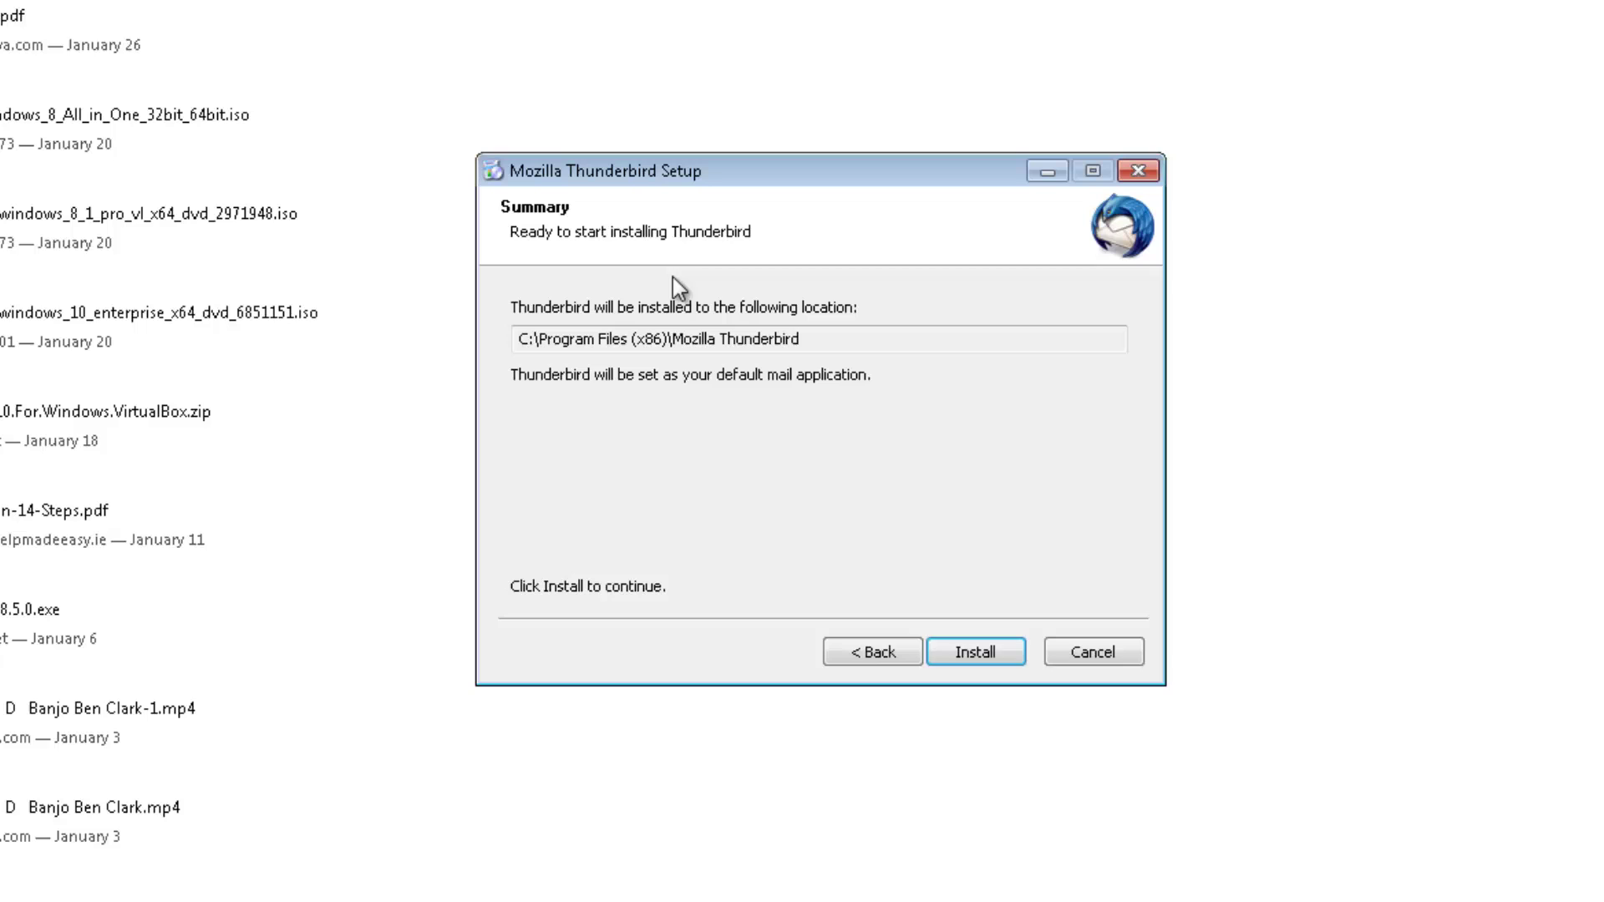
pyautogui.click(974, 653)
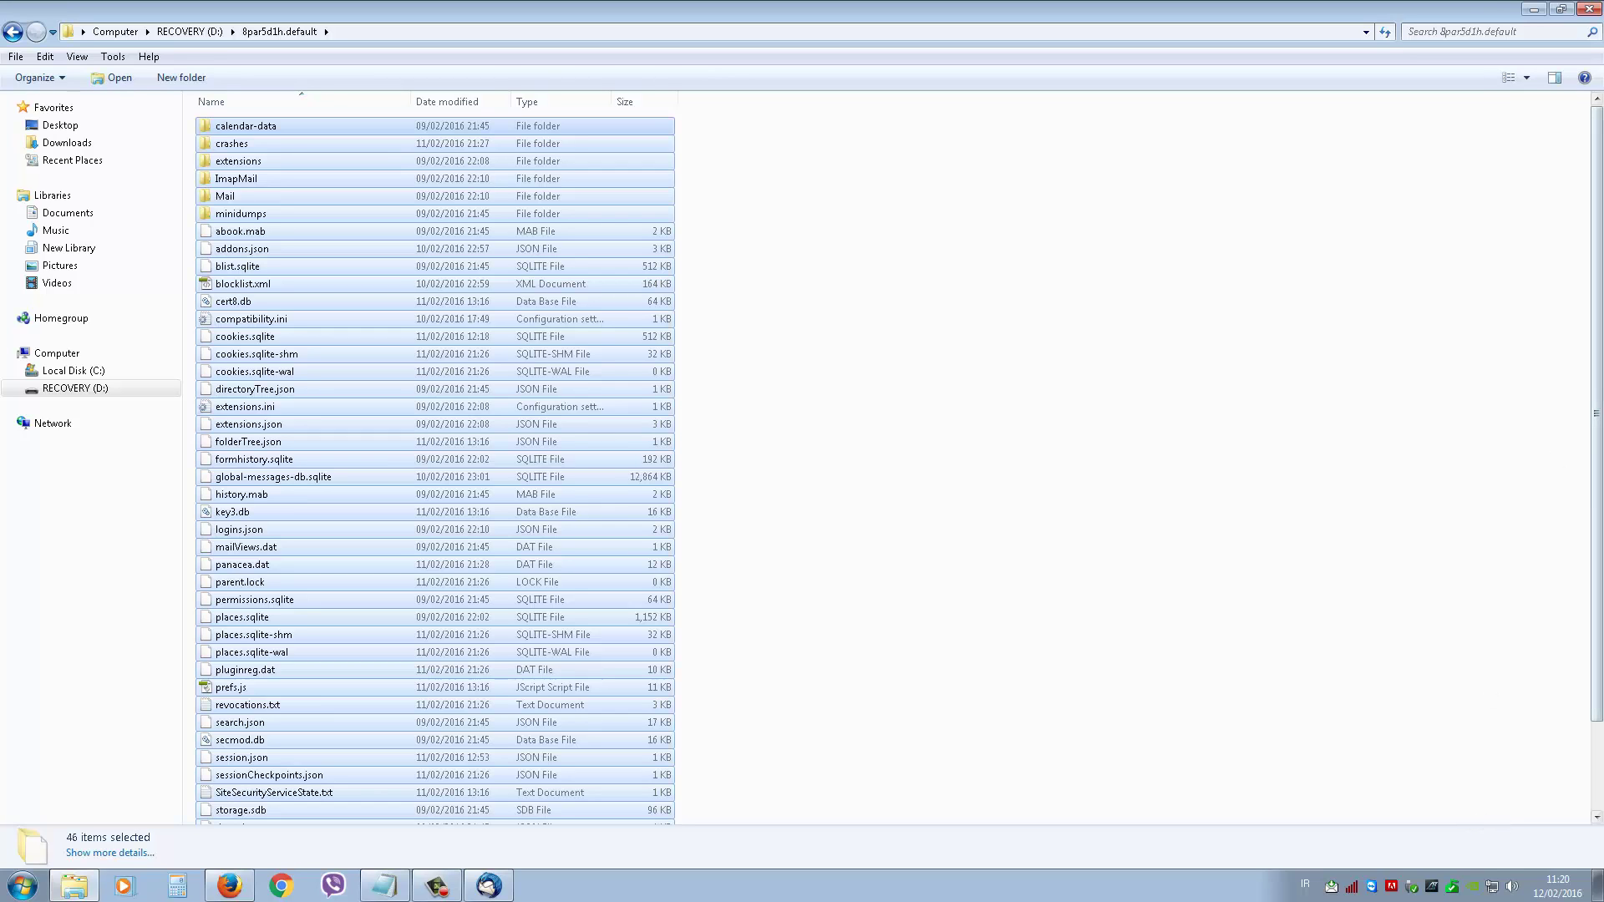
# Step: Open the new 8par5d1h.default profile folder from Thunderbird's Troubleshooting Information page
pyautogui.click(1534, 12)
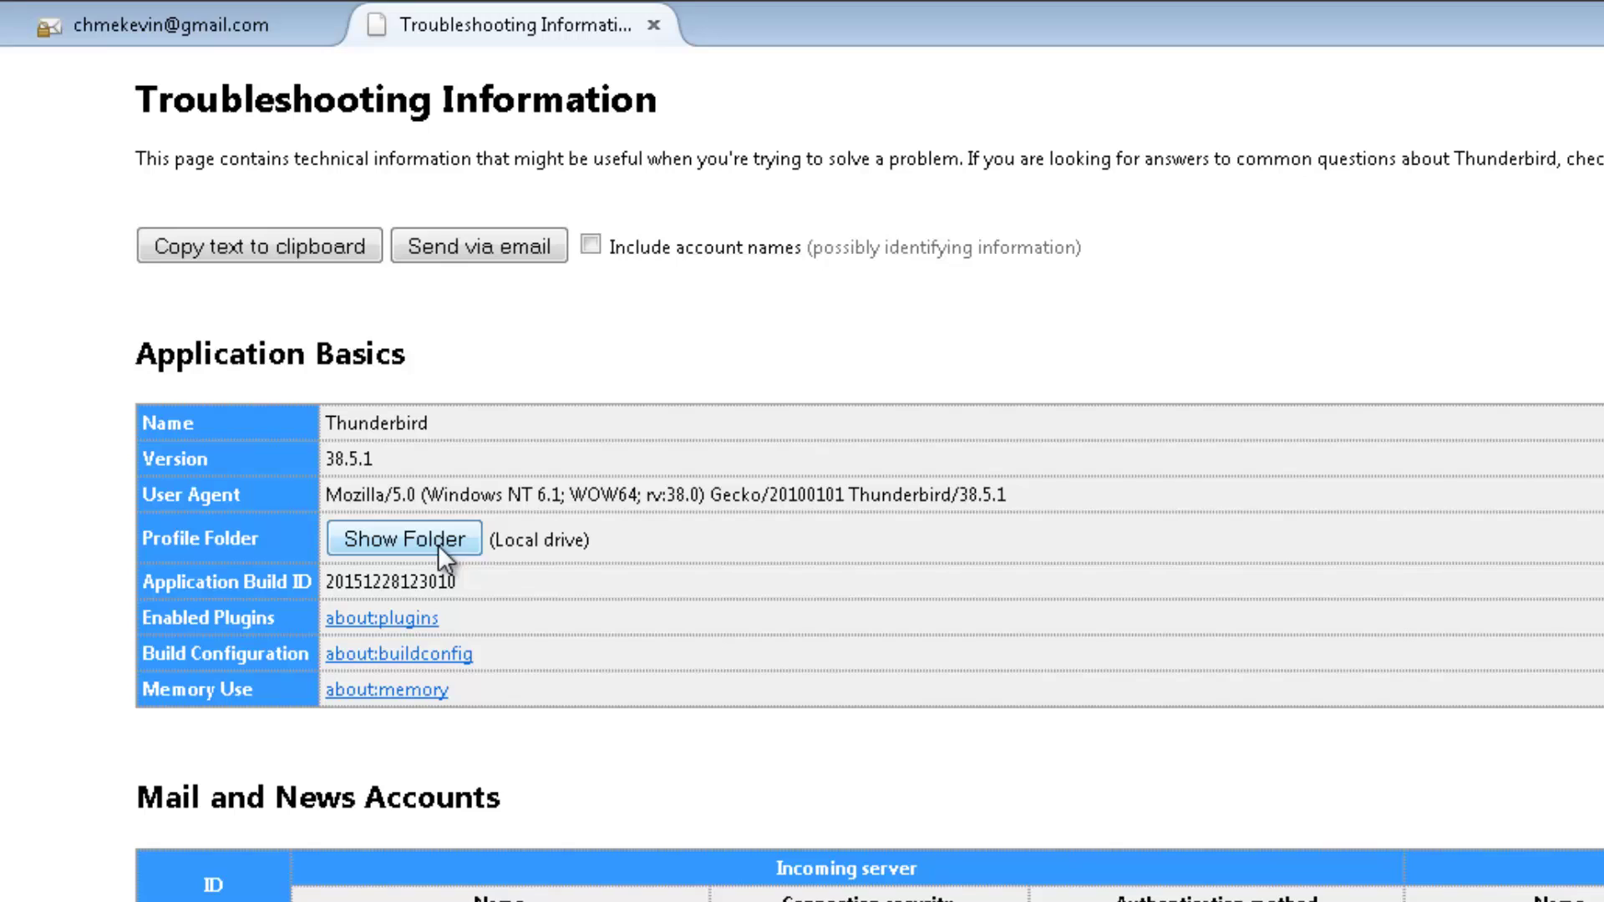
pyautogui.click(419, 535)
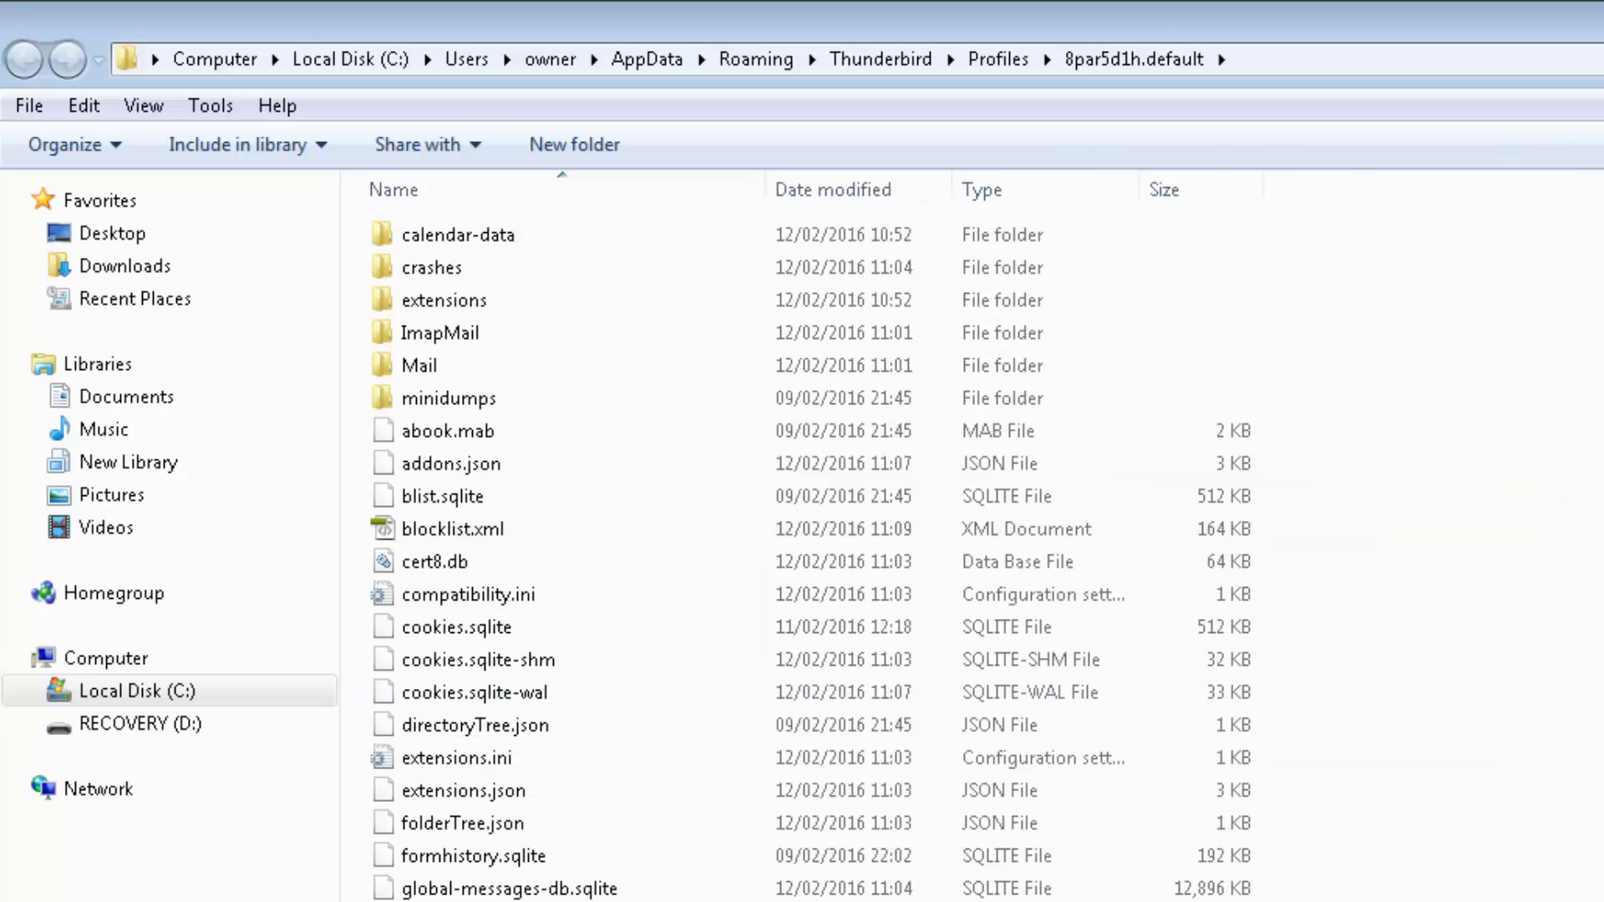
# Step: Paste the D: profile backup's files into the C: profile folder, merging all existing folders
pyautogui.rightClick(1320, 244)
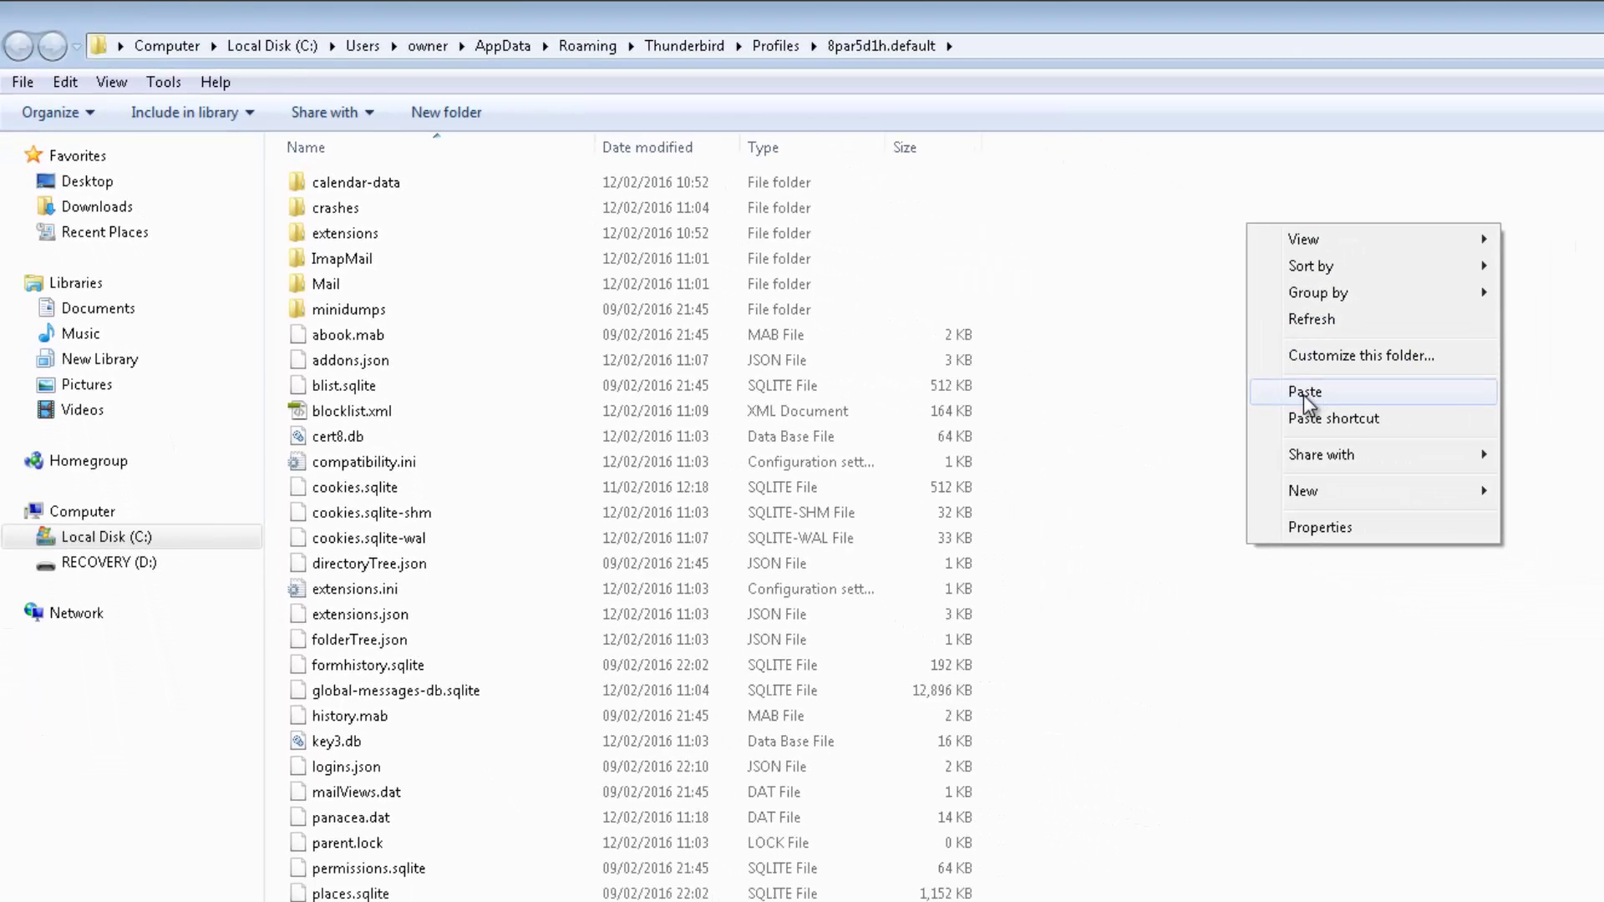
pyautogui.click(1303, 393)
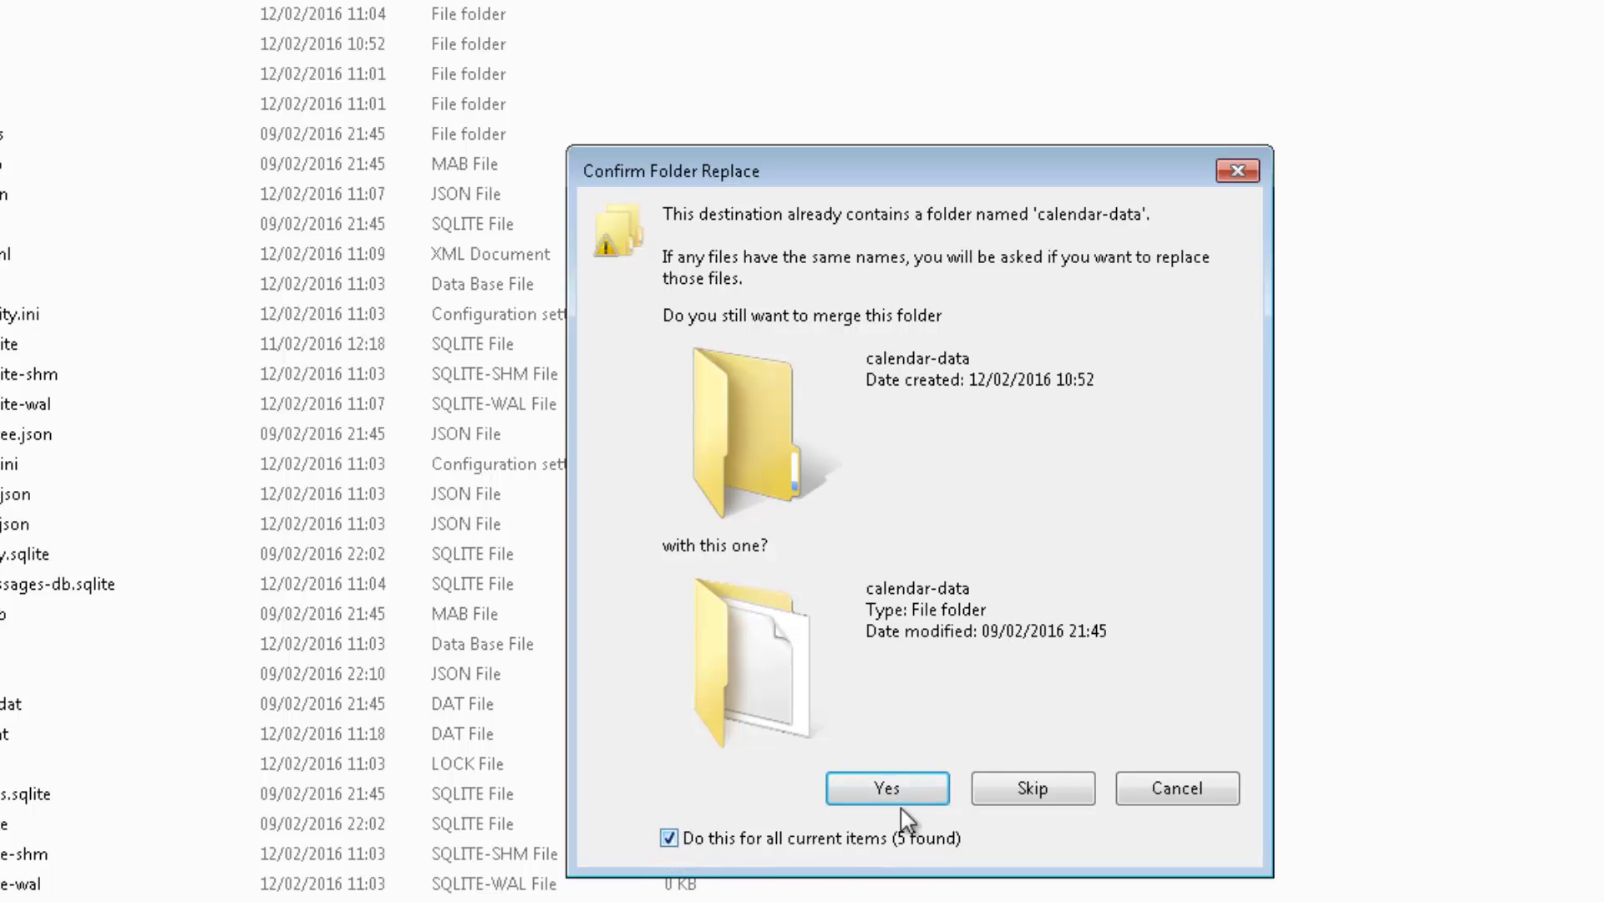
pyautogui.click(887, 788)
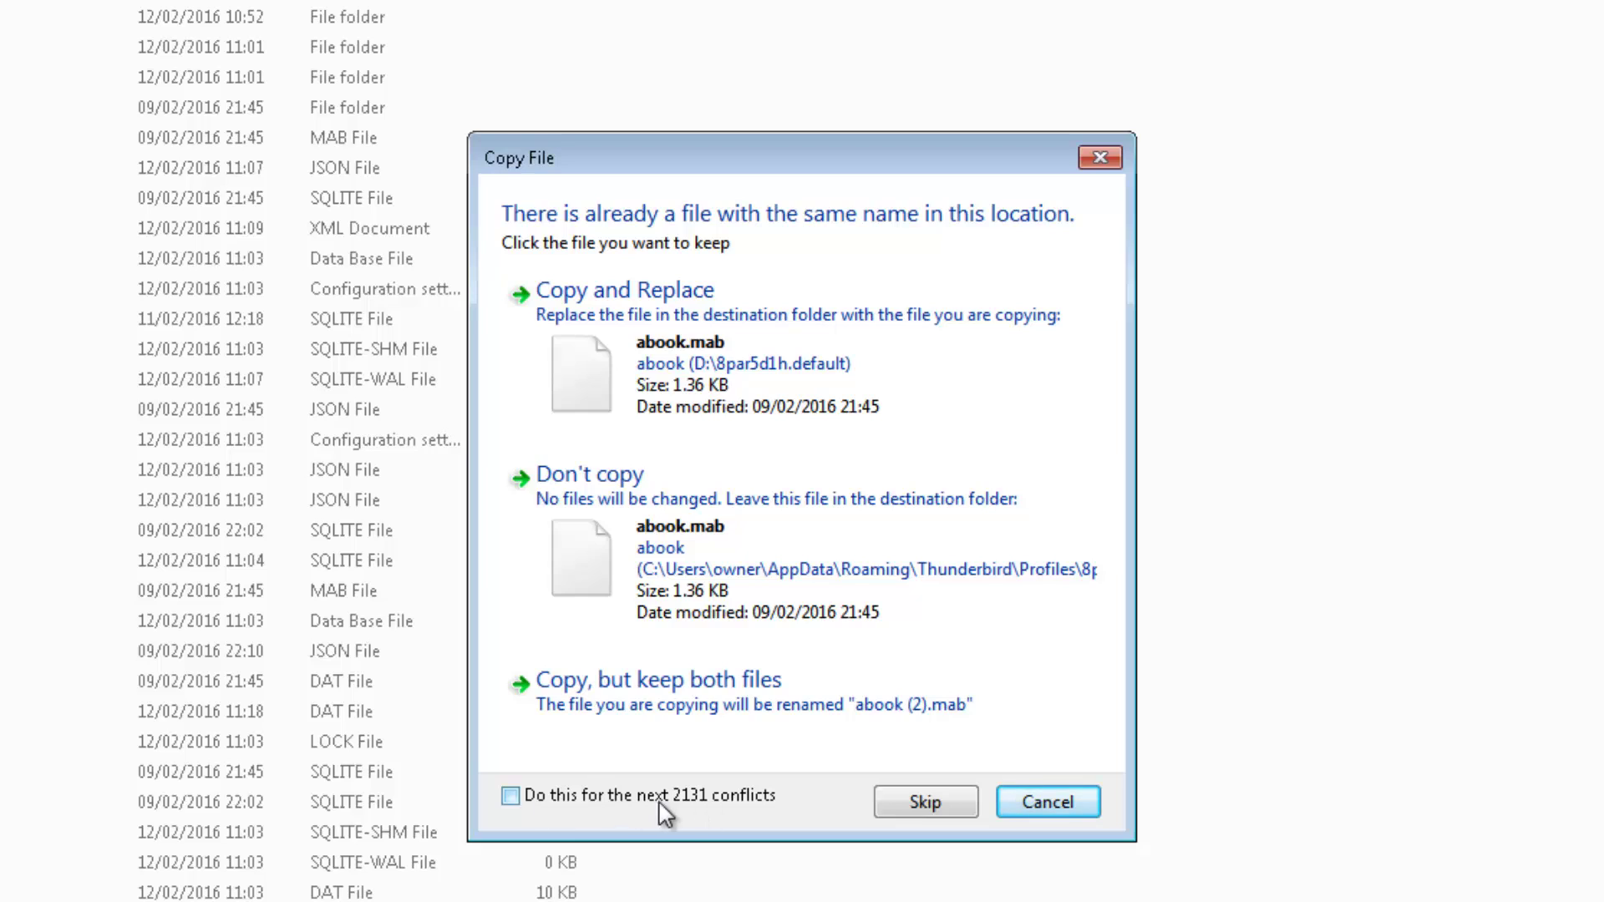
# Step: Copy and replace all 2,131 conflicting files with the old profile's versions
pyautogui.click(511, 796)
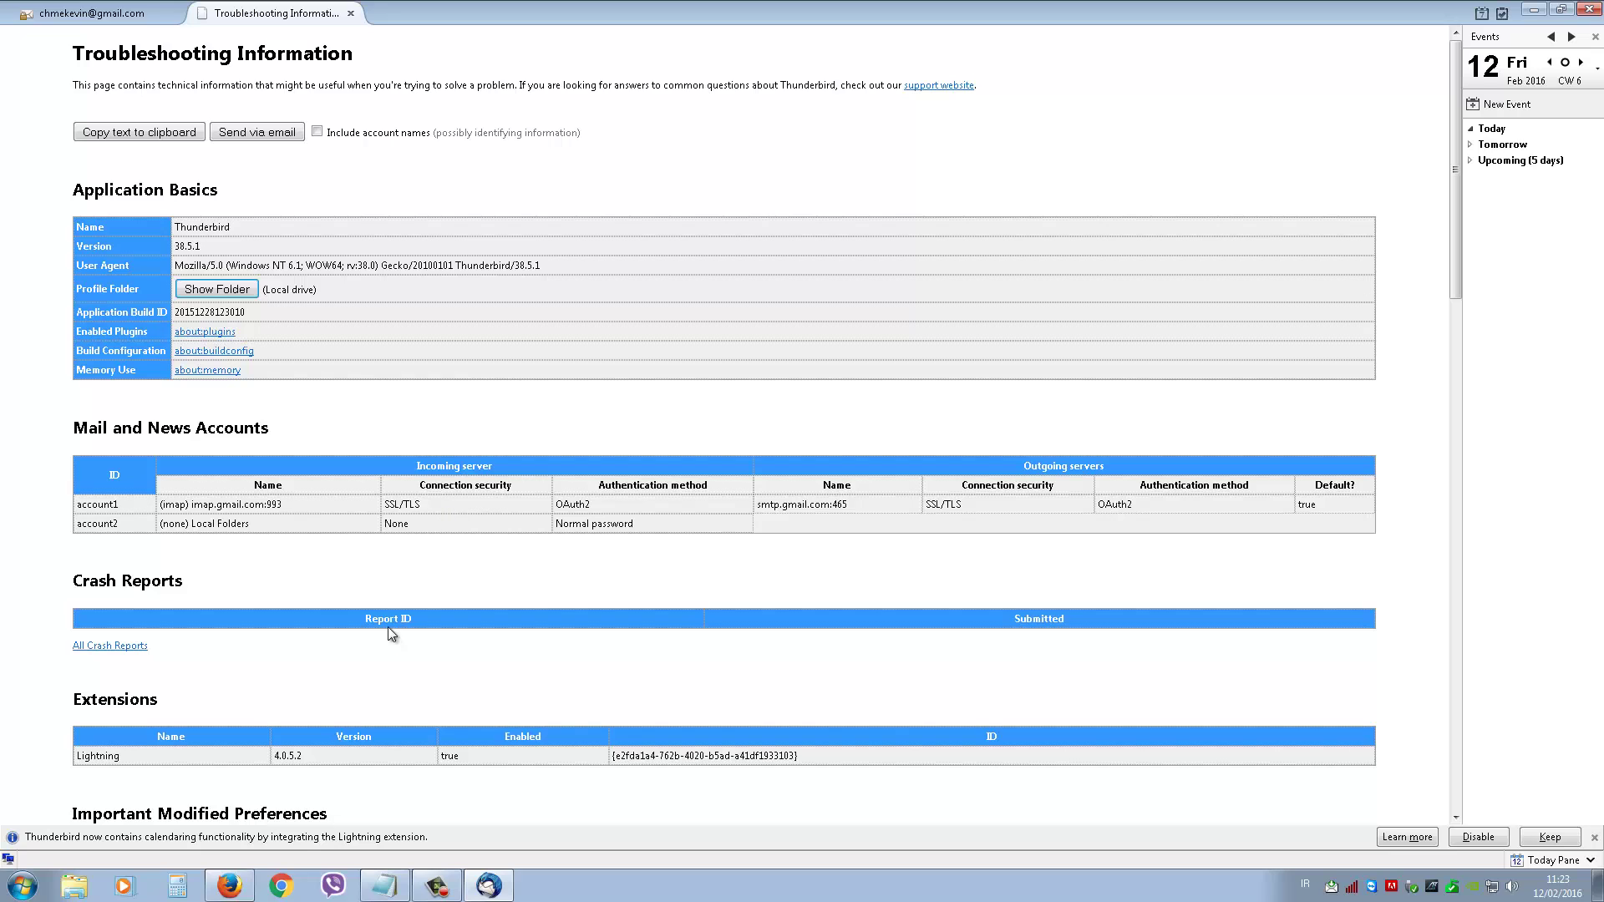
# Step: Restart Thunderbird, expand the migrated Gmail account's folders, then close it
pyautogui.click(350, 15)
pyautogui.click(1590, 9)
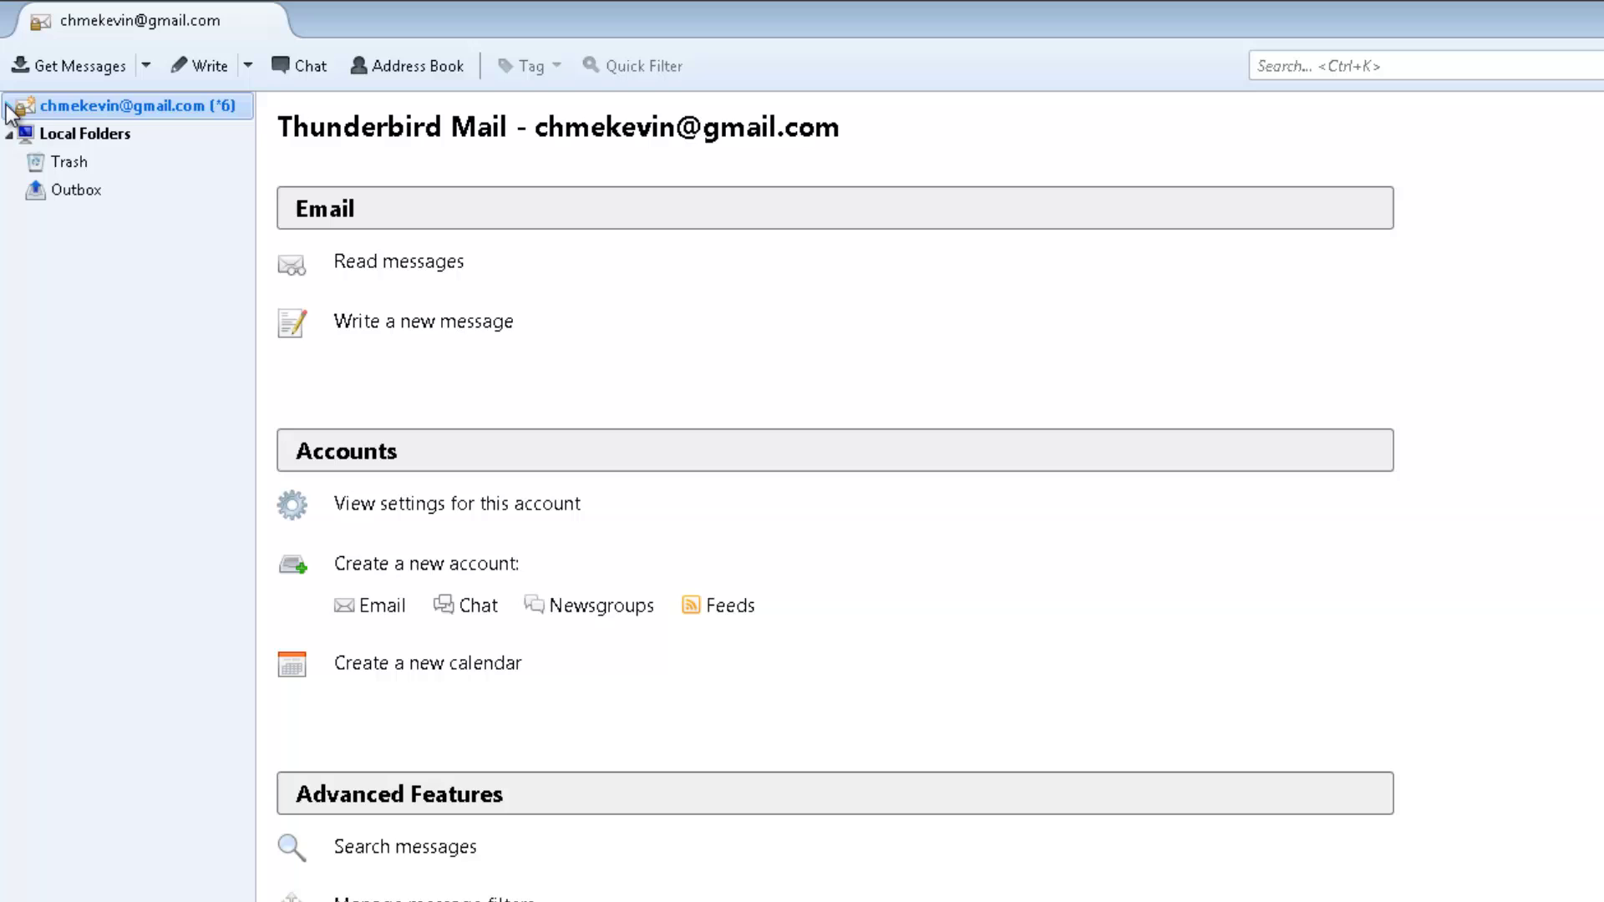
pyautogui.click(6, 107)
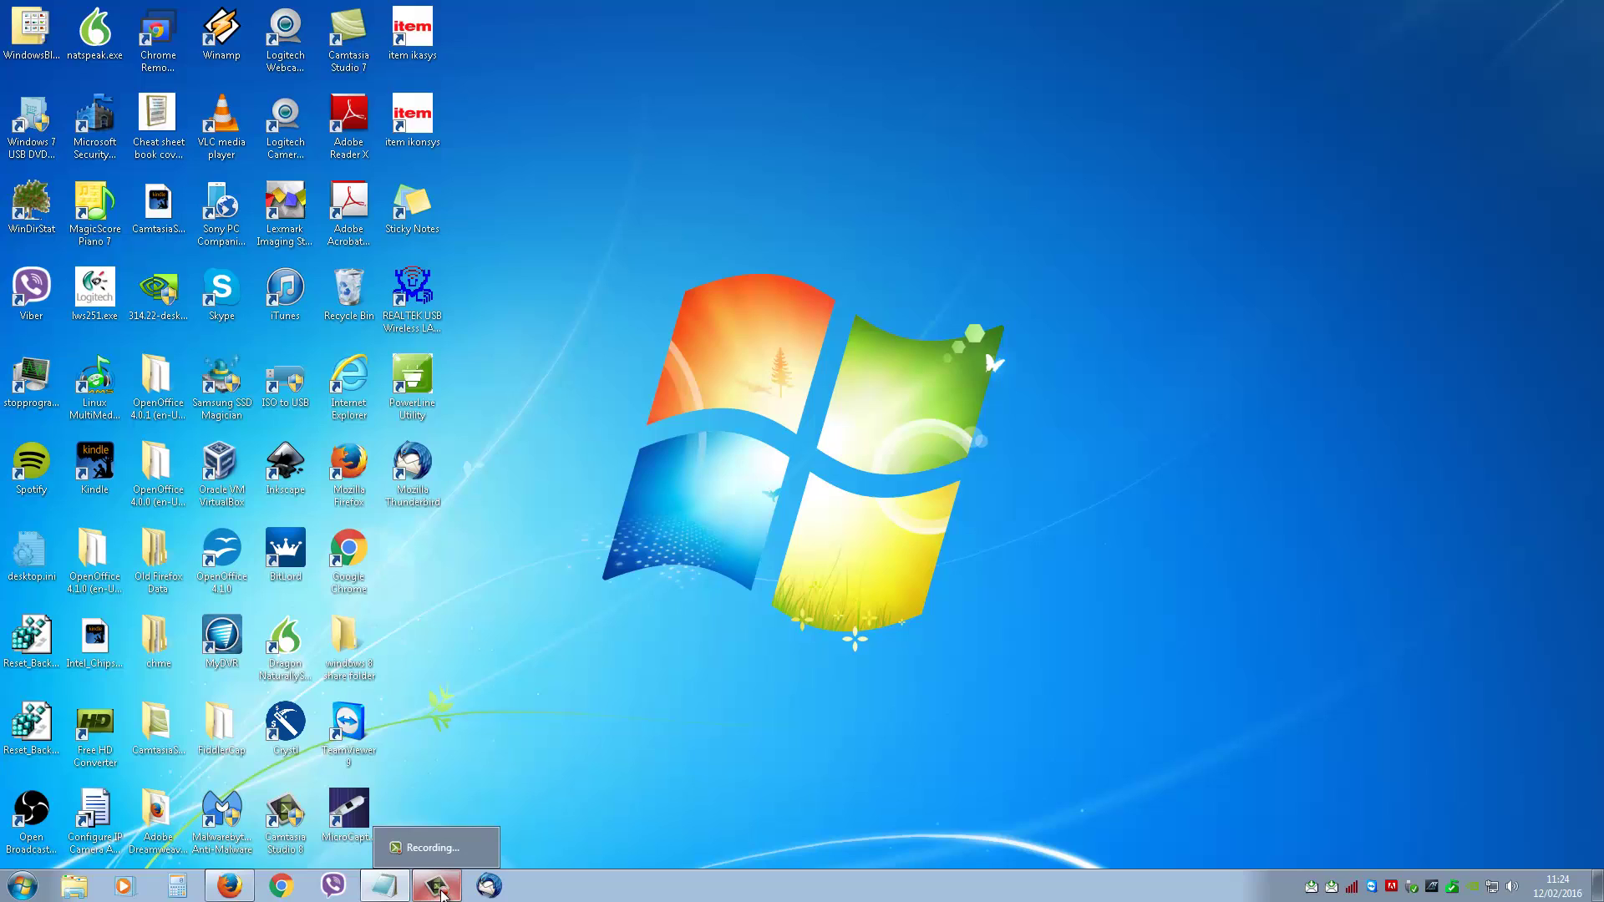
pyautogui.click(436, 885)
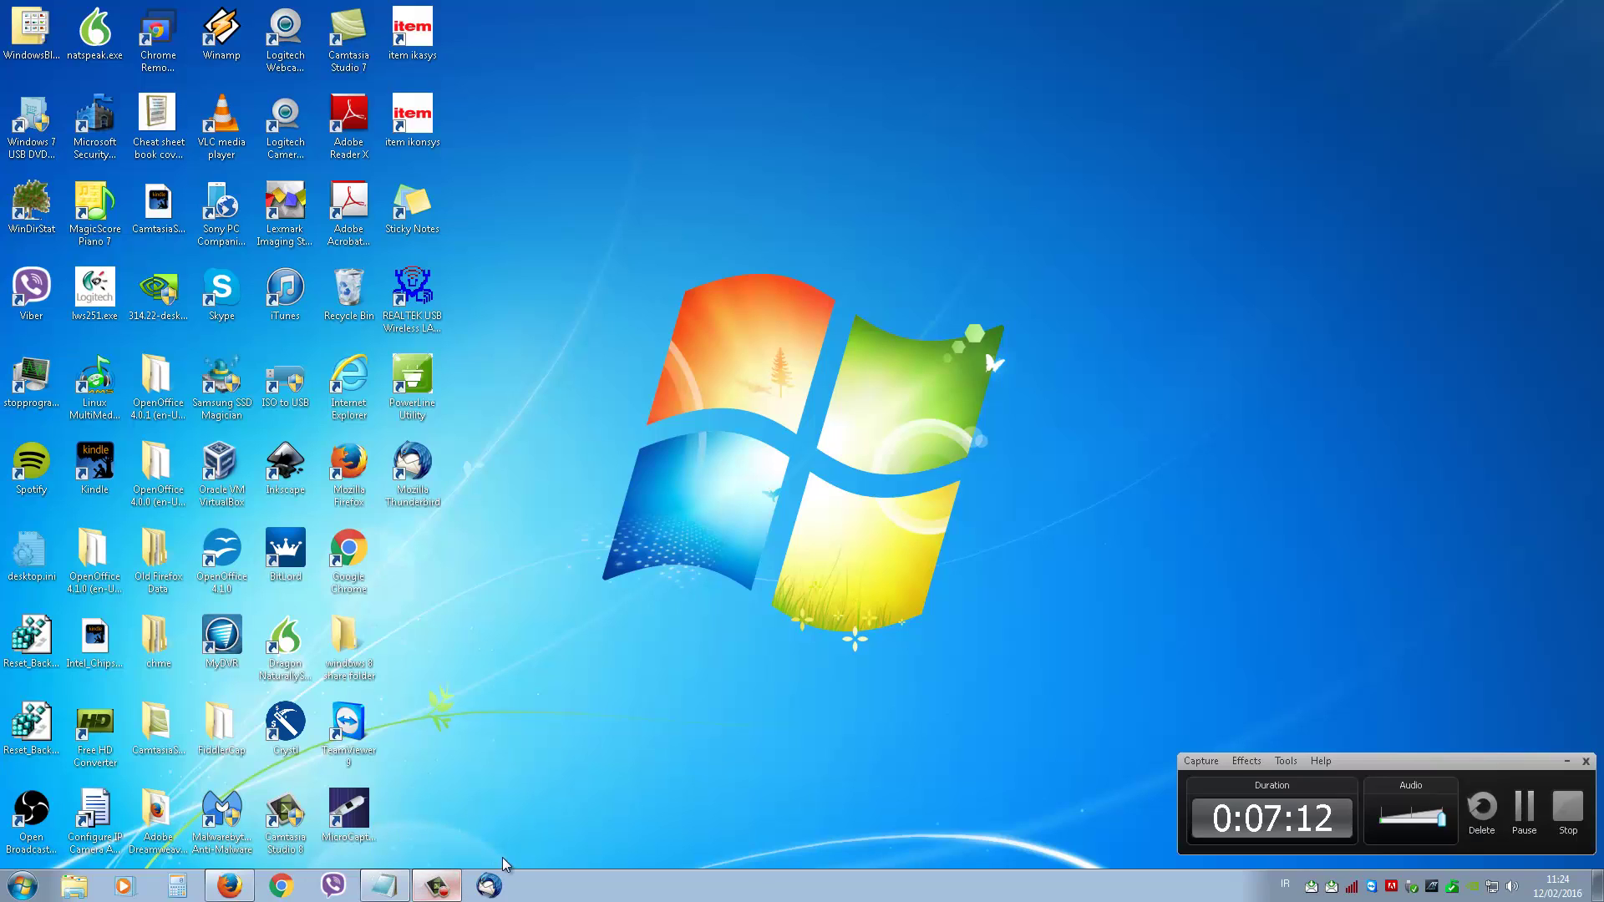